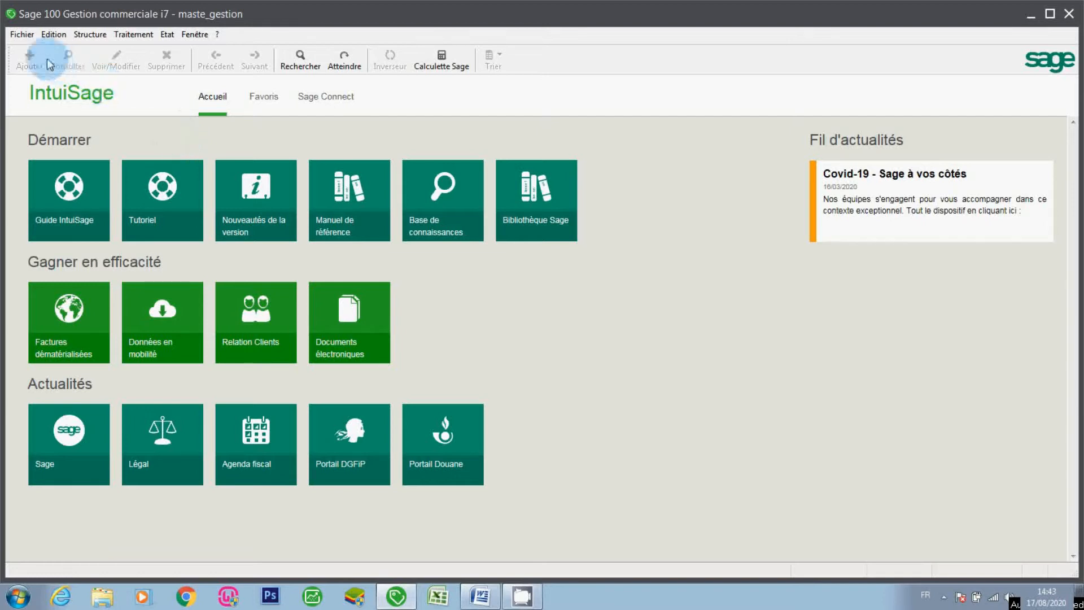
Step: Open the company parameters (Paramètres société) and move their window clear of the corner
{"action": "left_click", "coordinate": [23, 35]}
{"action": "left_click", "coordinate": [167, 35]}
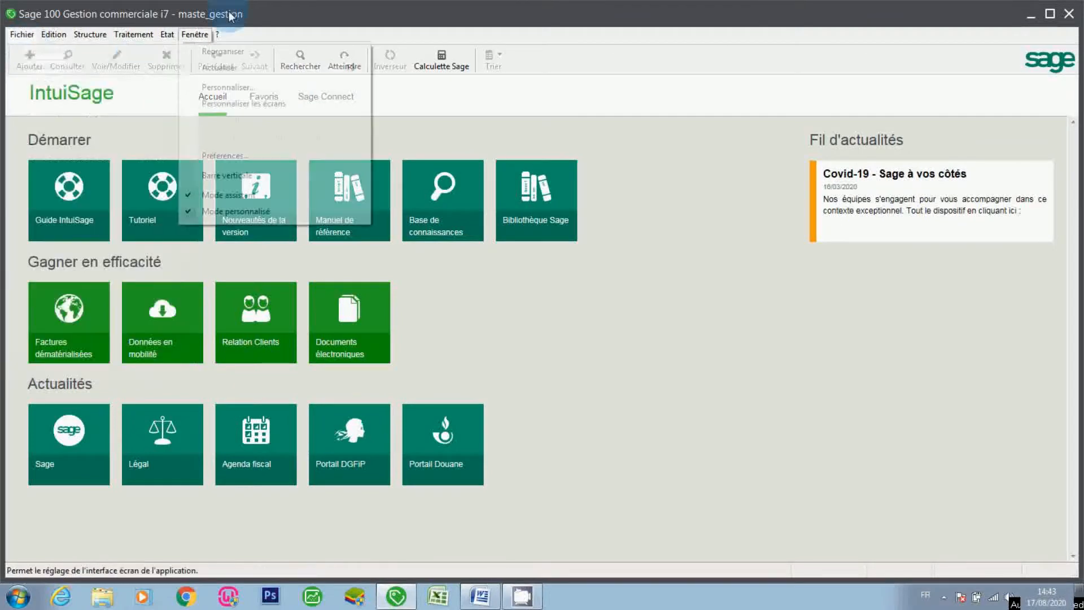
{"action": "left_click", "coordinate": [22, 35]}
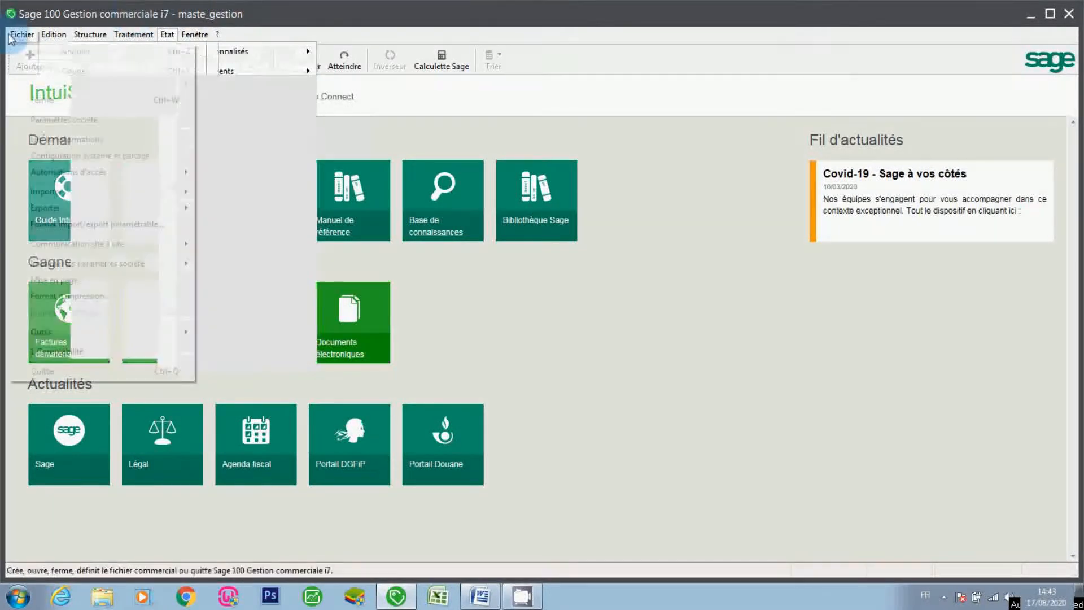
{"action": "left_click", "coordinate": [63, 121]}
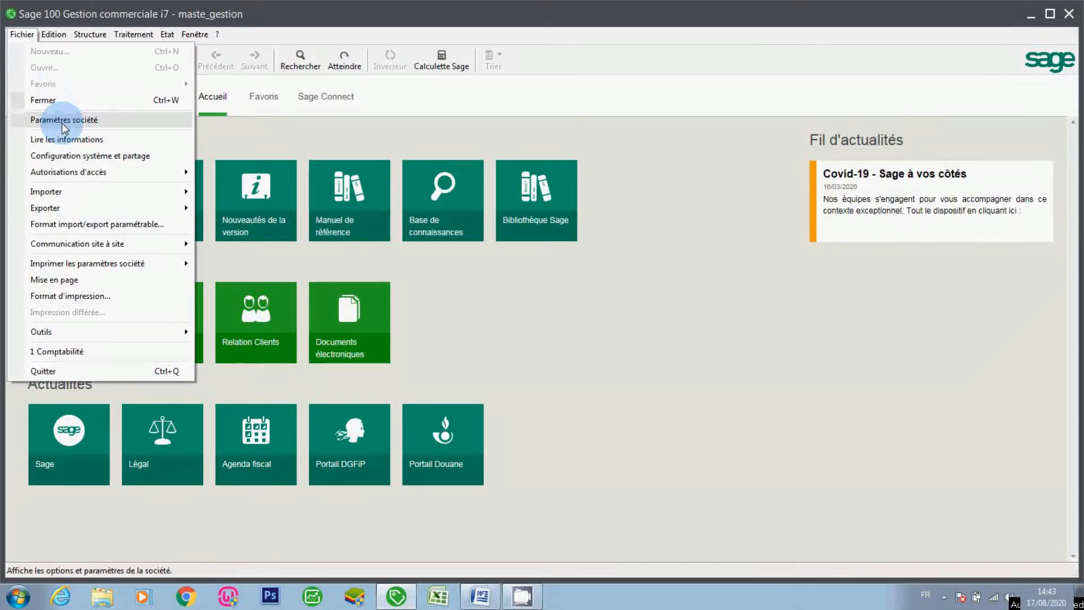
{"action": "left_click", "coordinate": [63, 124]}
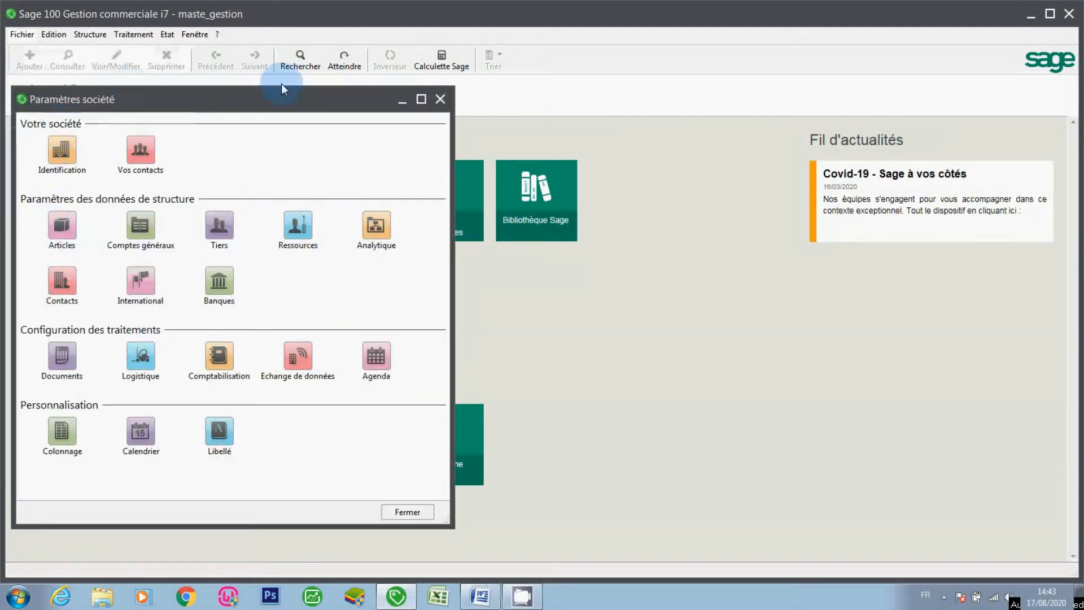
{"action": "left_click_drag", "start_coordinate": [228, 94], "coordinate": [384, 113]}
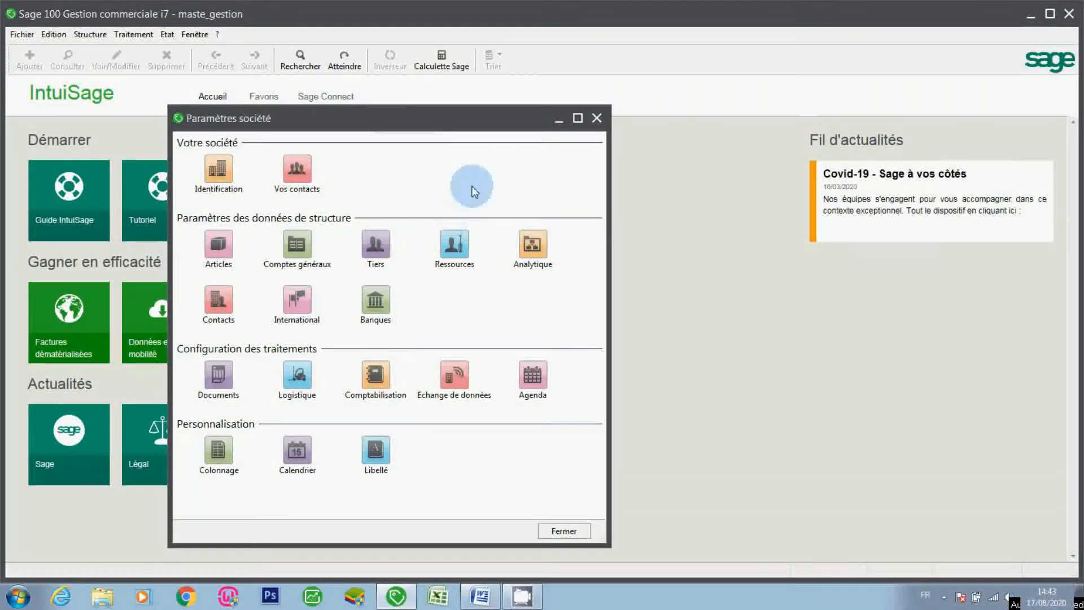
Step: Open the accounting category list (Catégorie comptable) in the Comptabilisation parameters
{"action": "left_click", "coordinate": [384, 383]}
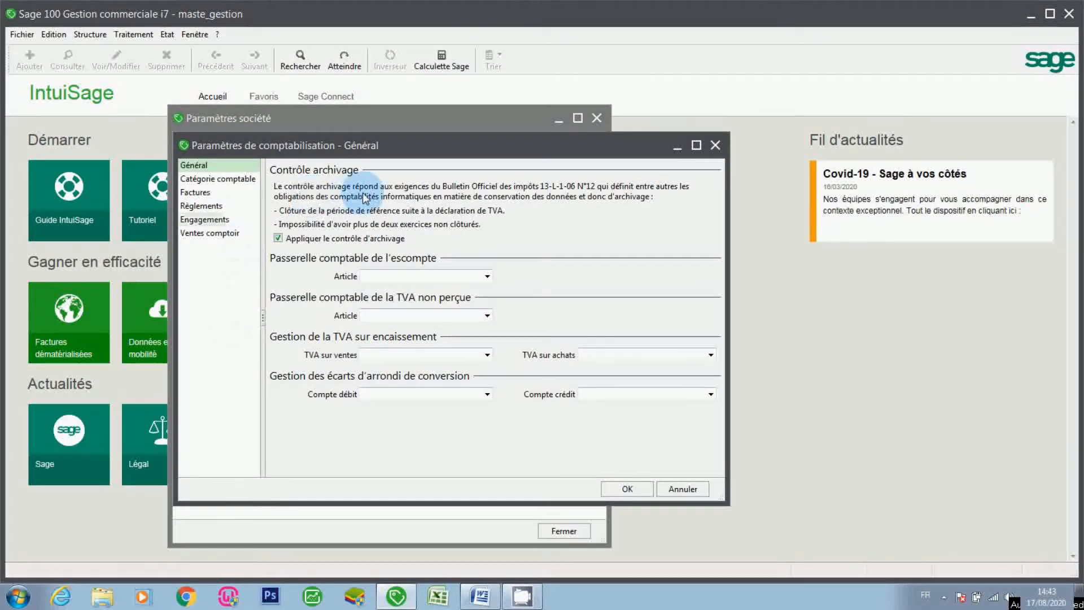
{"action": "left_click", "coordinate": [714, 147]}
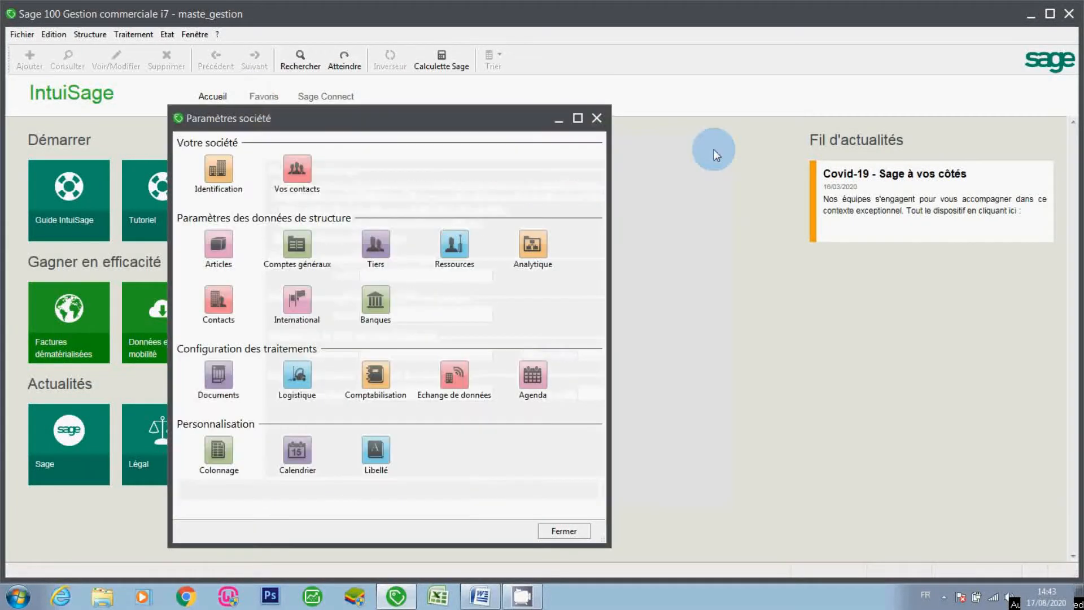
{"action": "left_click", "coordinate": [368, 380]}
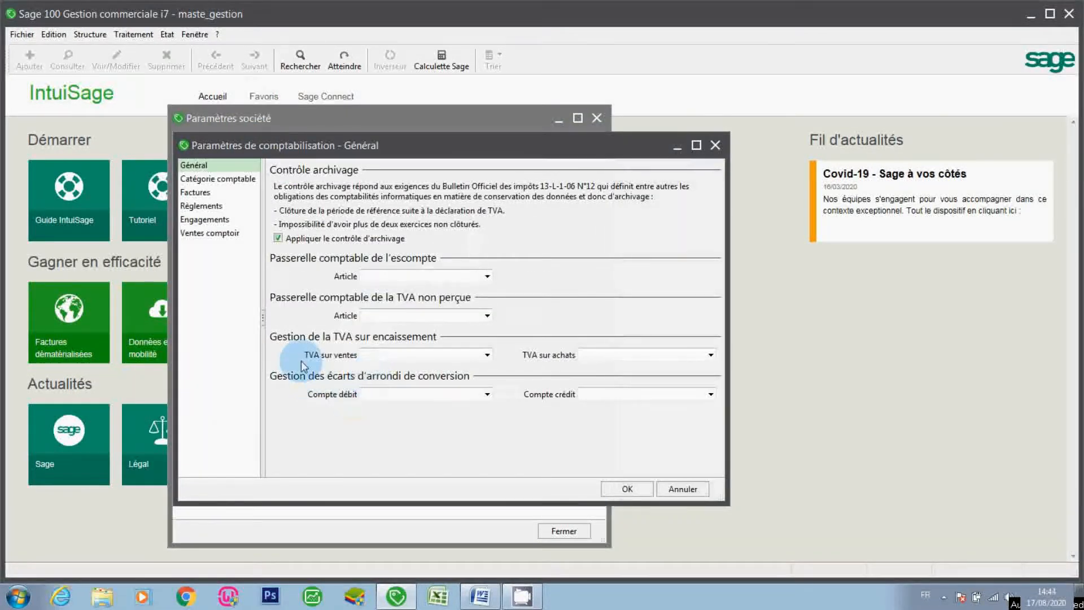
{"action": "left_click", "coordinate": [230, 184]}
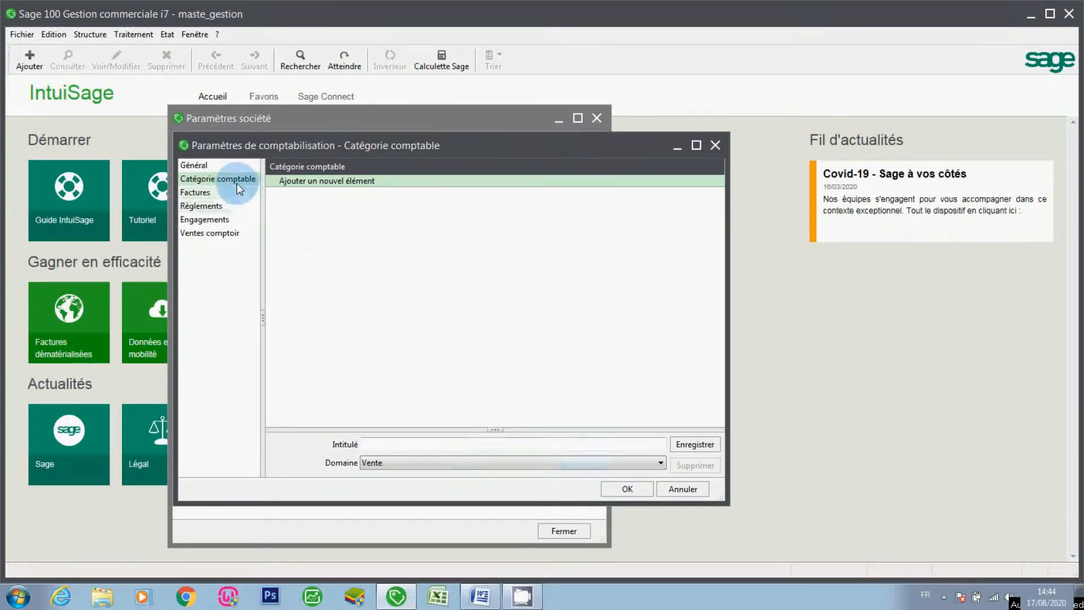
Step: Add an accounting category titled TVA COLLECTE in the Vente domain and save it
{"action": "left_click", "coordinate": [575, 446]}
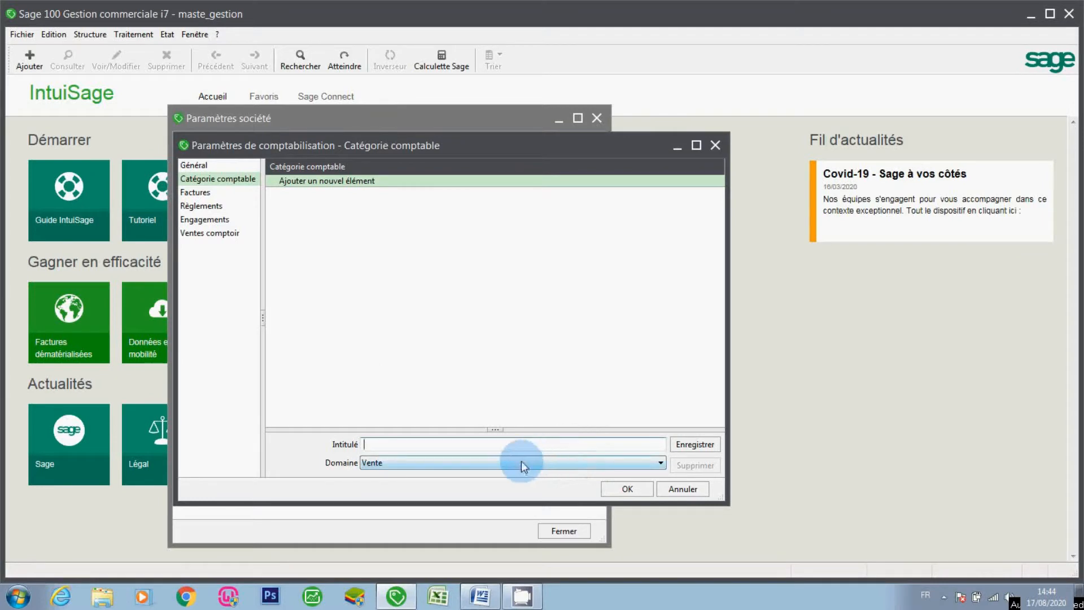
{"action": "type", "text": "t"}
{"action": "key", "text": "BackSpace"}
{"action": "type", "text": "TVA"}
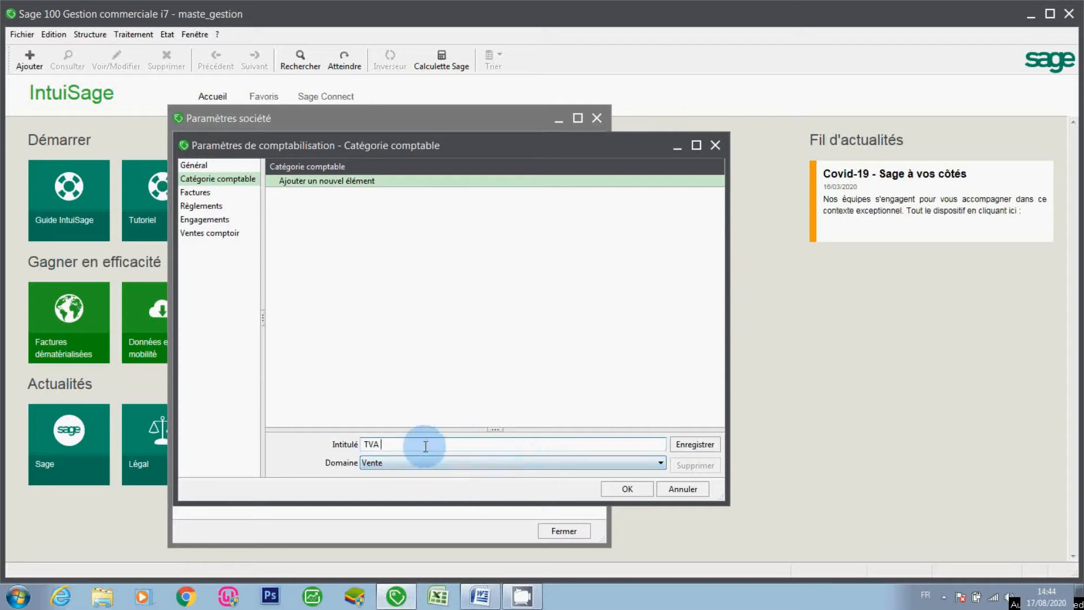
{"action": "type", "text": "COLLECTE"}
{"action": "left_click", "coordinate": [677, 443]}
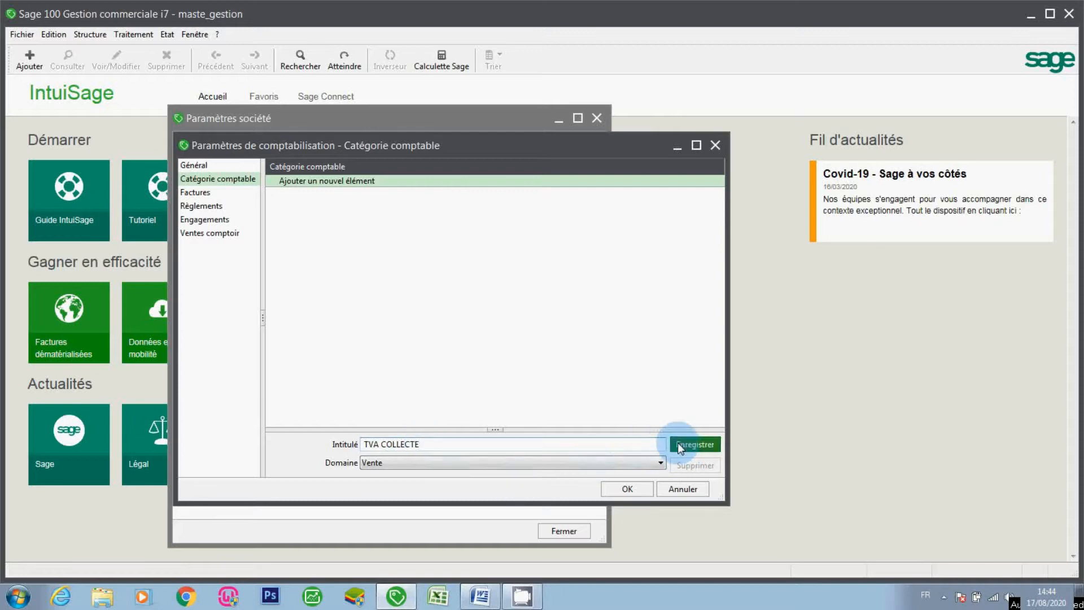
Step: Add an accounting category titled TVA RECUPERABLE in the Achat domain, then confirm and close the company parameters
{"action": "left_click", "coordinate": [654, 464]}
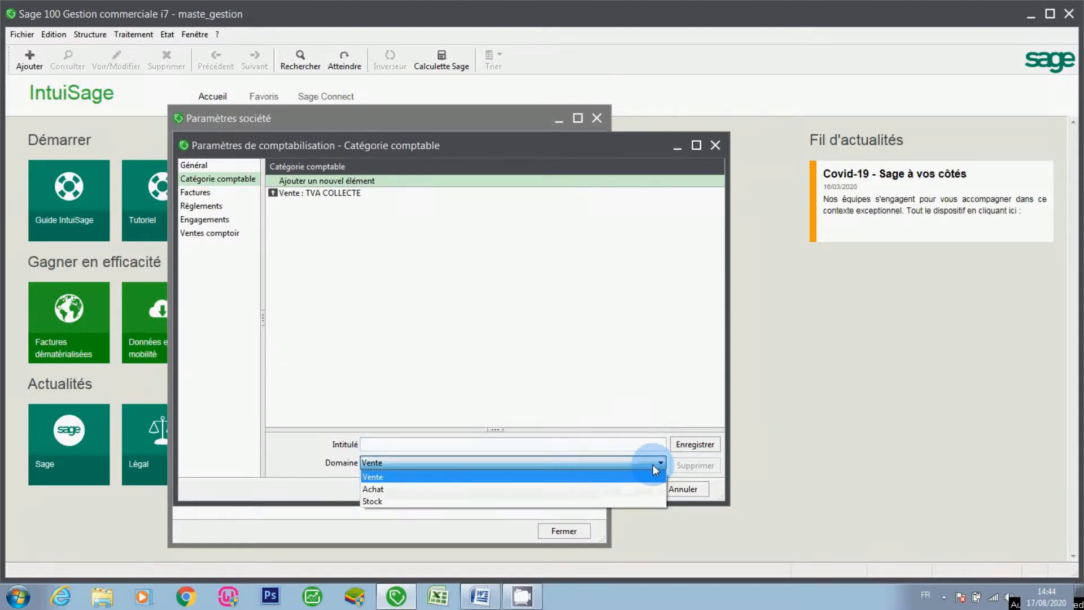
{"action": "left_click", "coordinate": [552, 490]}
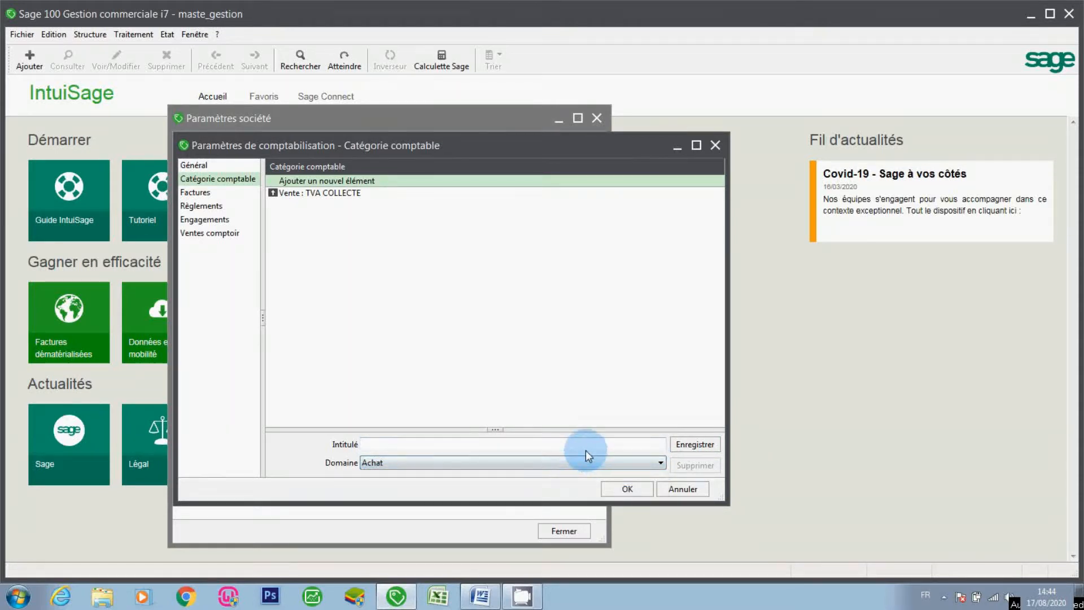
{"action": "left_click", "coordinate": [584, 445]}
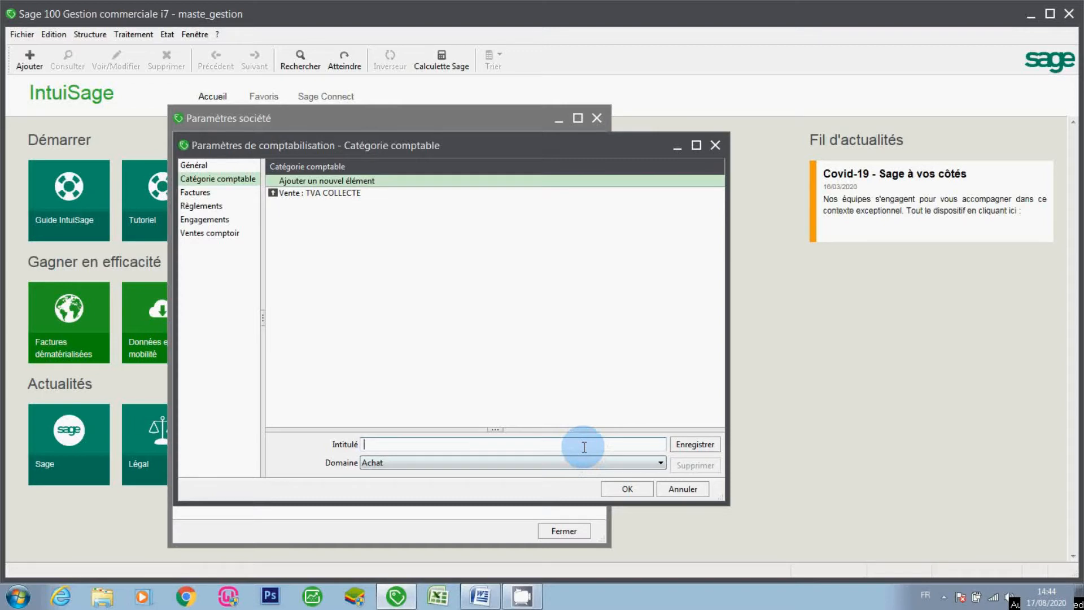
{"action": "type", "text": "TAV"}
{"action": "key", "text": "BackSpace"}
{"action": "key", "text": "BackSpace"}
{"action": "type", "text": "VA RECUPERABLE"}
{"action": "left_click", "coordinate": [714, 443]}
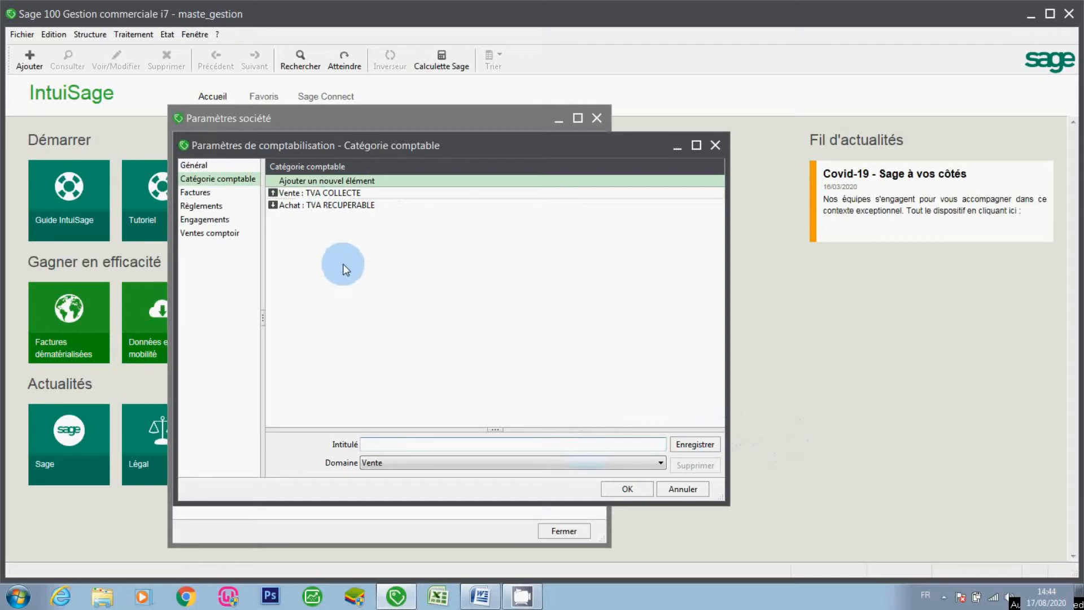
{"action": "left_click", "coordinate": [621, 486]}
{"action": "left_click", "coordinate": [571, 528]}
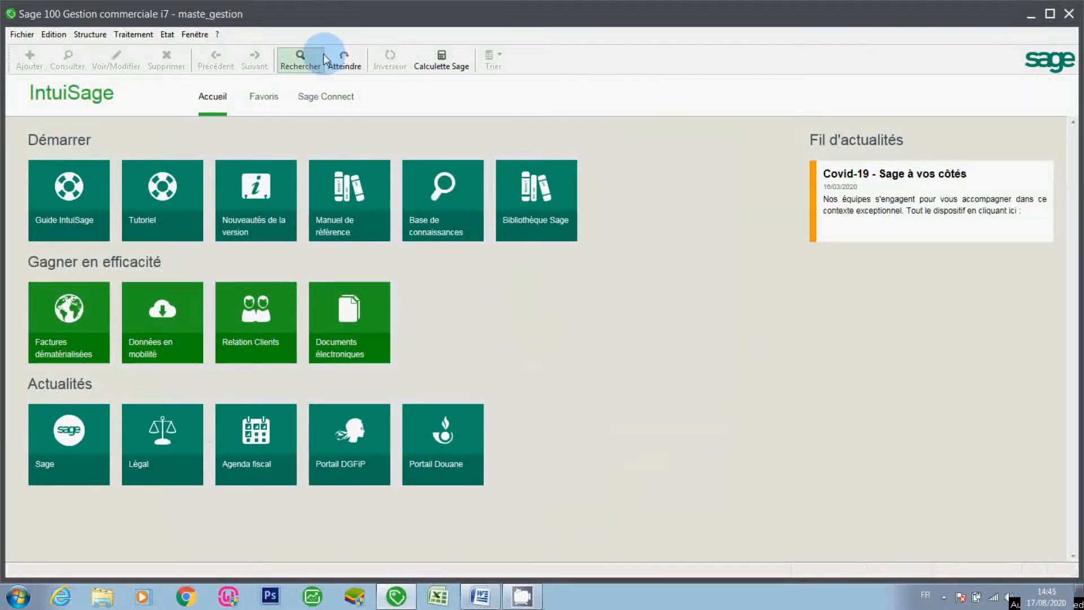
Step: Open the tax rates list (Taux de taxes) and display the collected taxes
{"action": "left_click", "coordinate": [105, 34]}
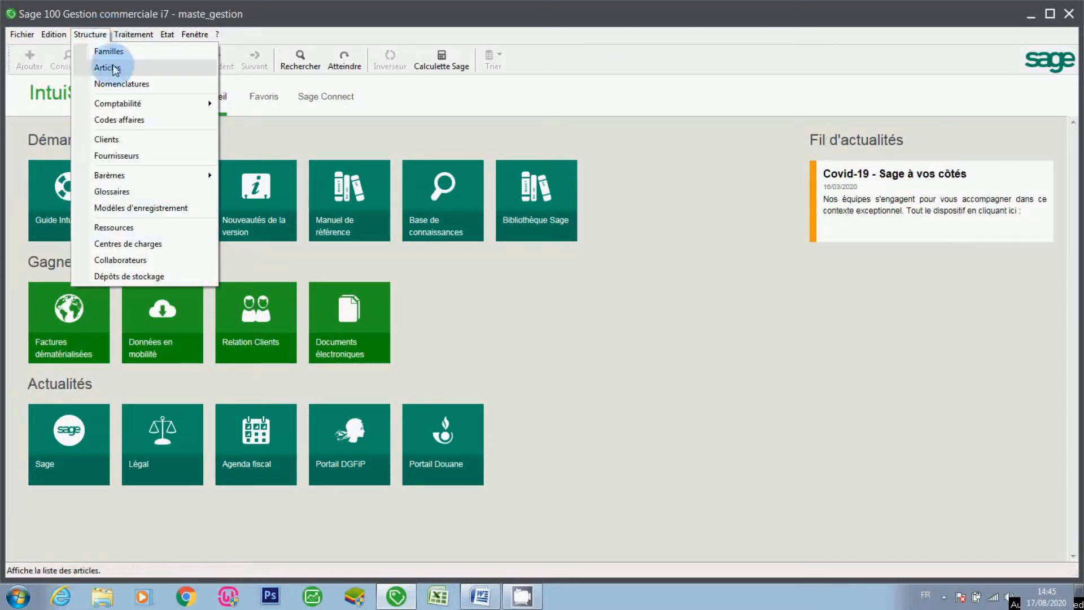
{"action": "mouse_move", "coordinate": [128, 106]}
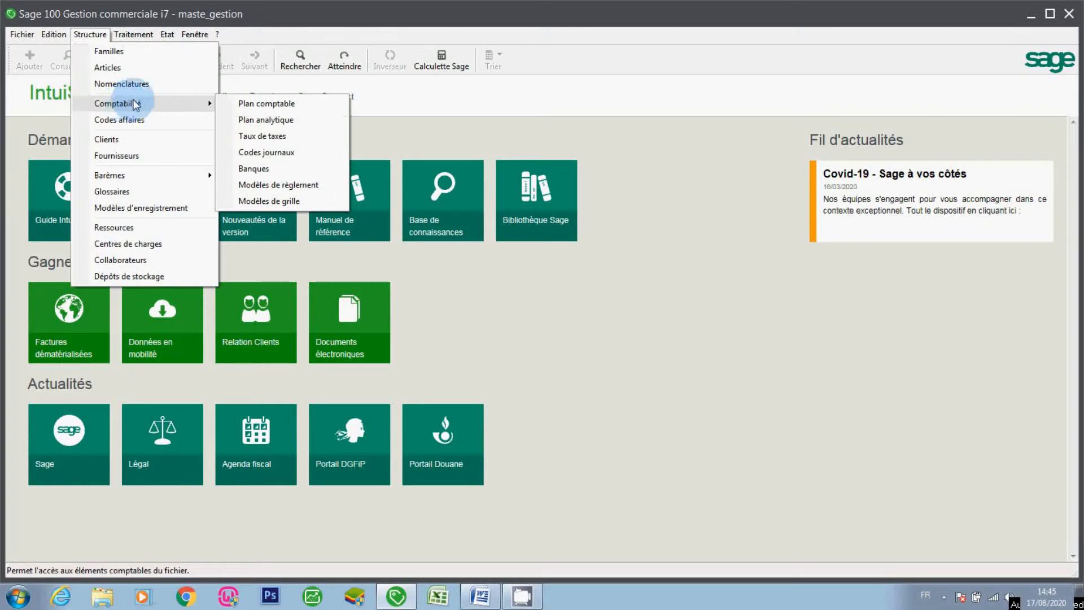
{"action": "left_click", "coordinate": [281, 137]}
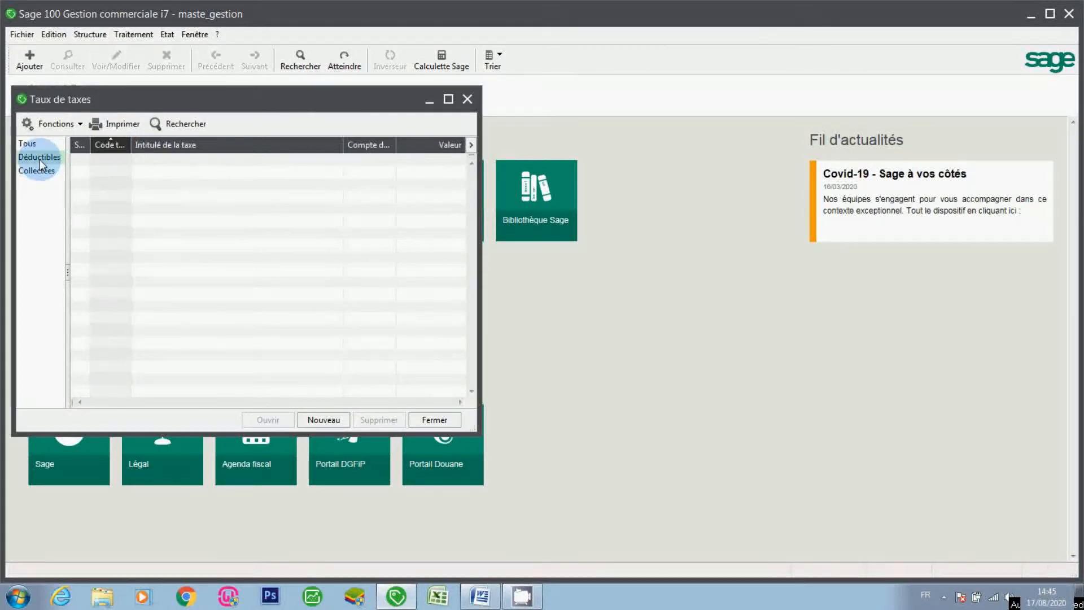
{"action": "left_click", "coordinate": [39, 174]}
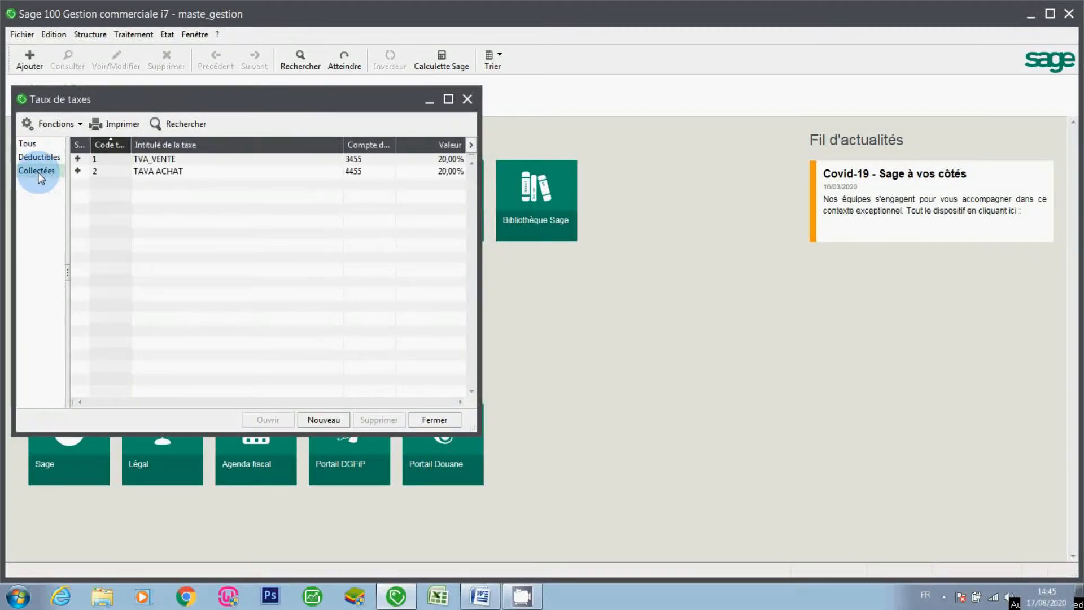
{"action": "left_click", "coordinate": [42, 158]}
Step: Delete the collected taxes TAVA ACHAT and TVA_VENTE from the tax rates list
{"action": "left_click", "coordinate": [151, 172]}
{"action": "right_click", "coordinate": [150, 171]}
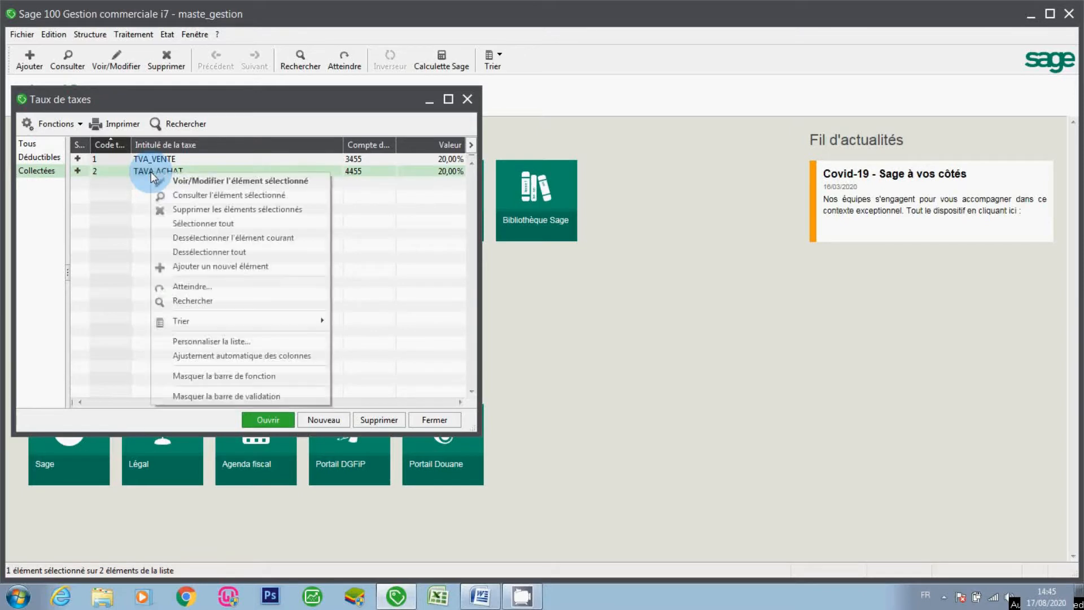
{"action": "left_click", "coordinate": [225, 210]}
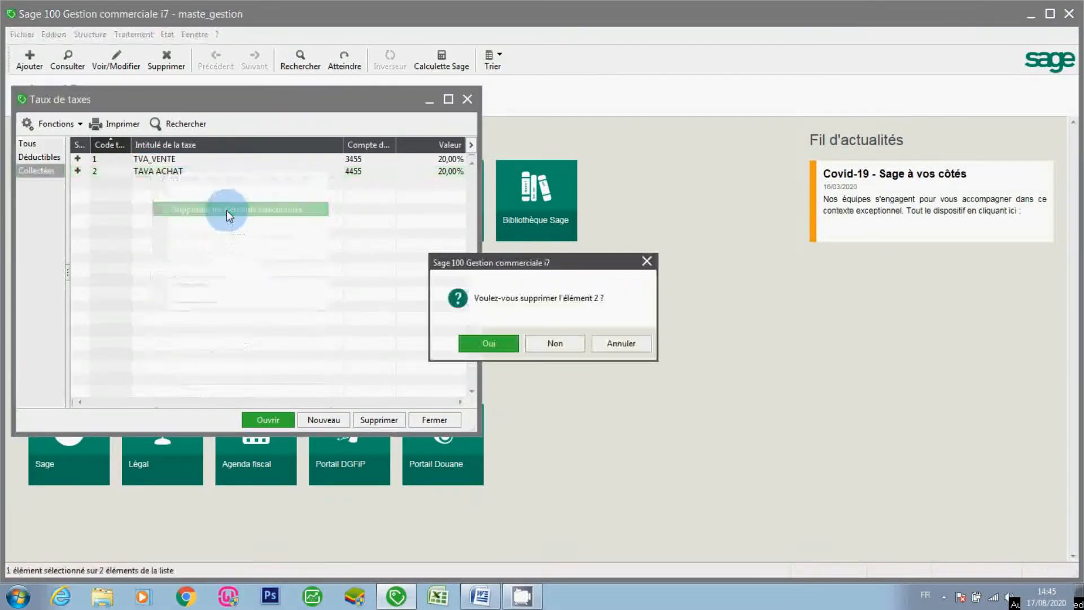
{"action": "left_click", "coordinate": [506, 342]}
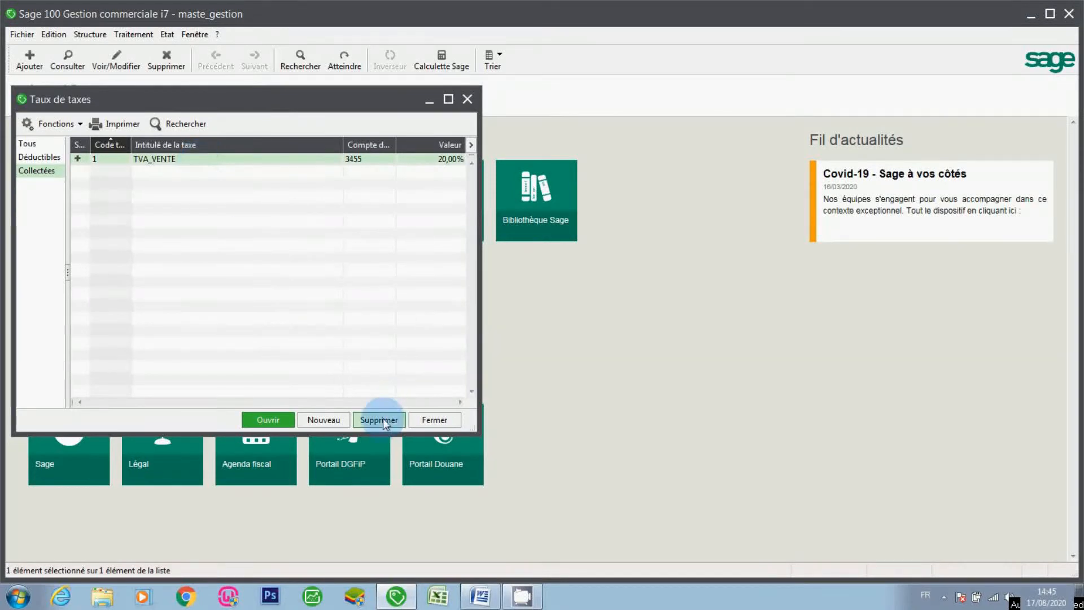
{"action": "left_click", "coordinate": [382, 421]}
{"action": "left_click", "coordinate": [477, 341]}
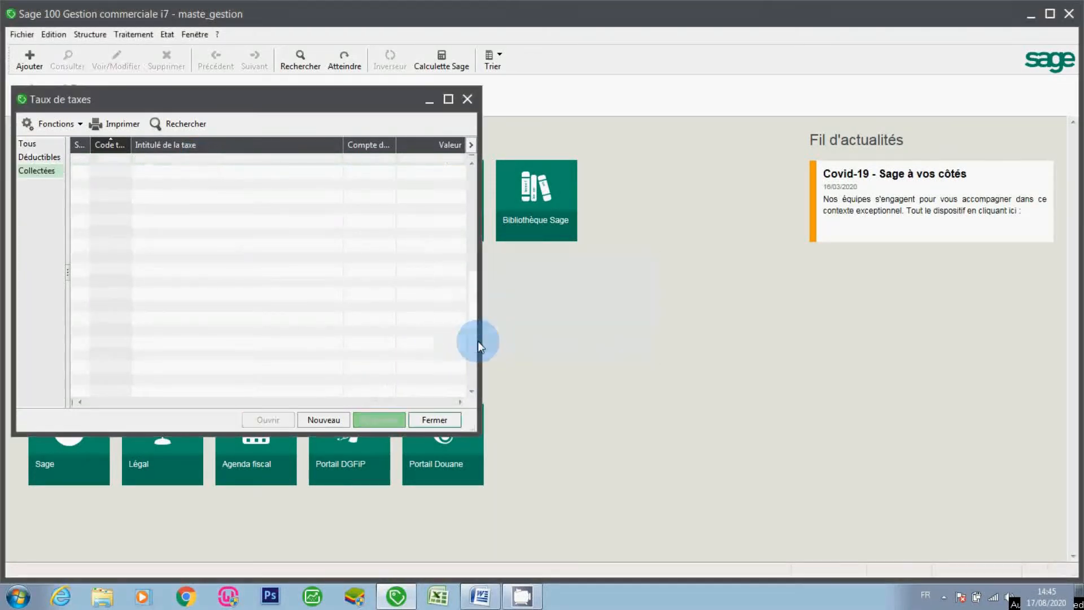
Step: Create a new deductible tax with code 1 and title TVA ACHAT
{"action": "left_click", "coordinate": [39, 160]}
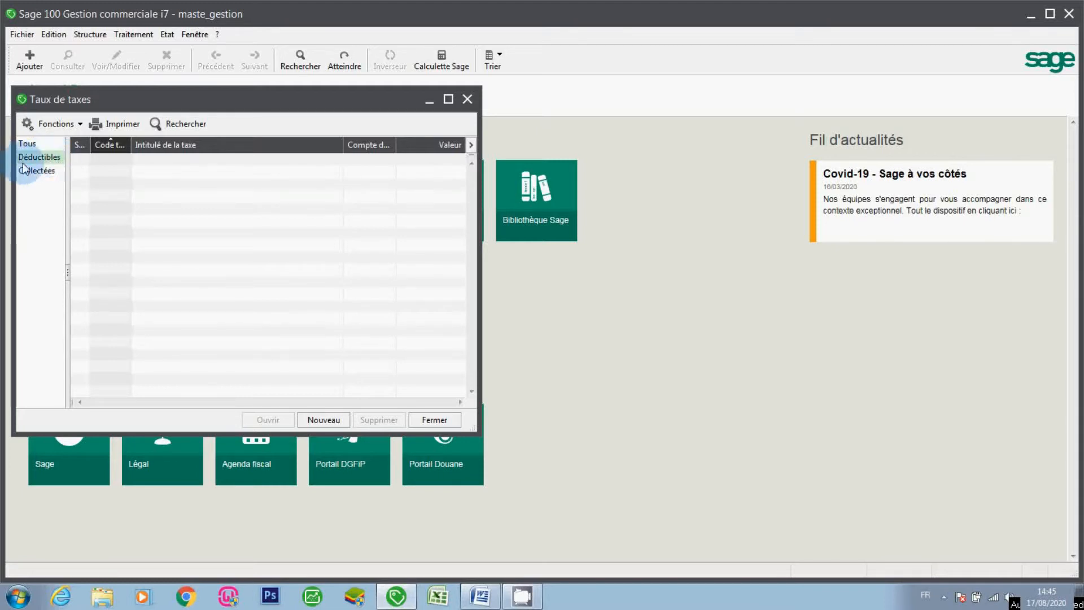
{"action": "left_click", "coordinate": [39, 158]}
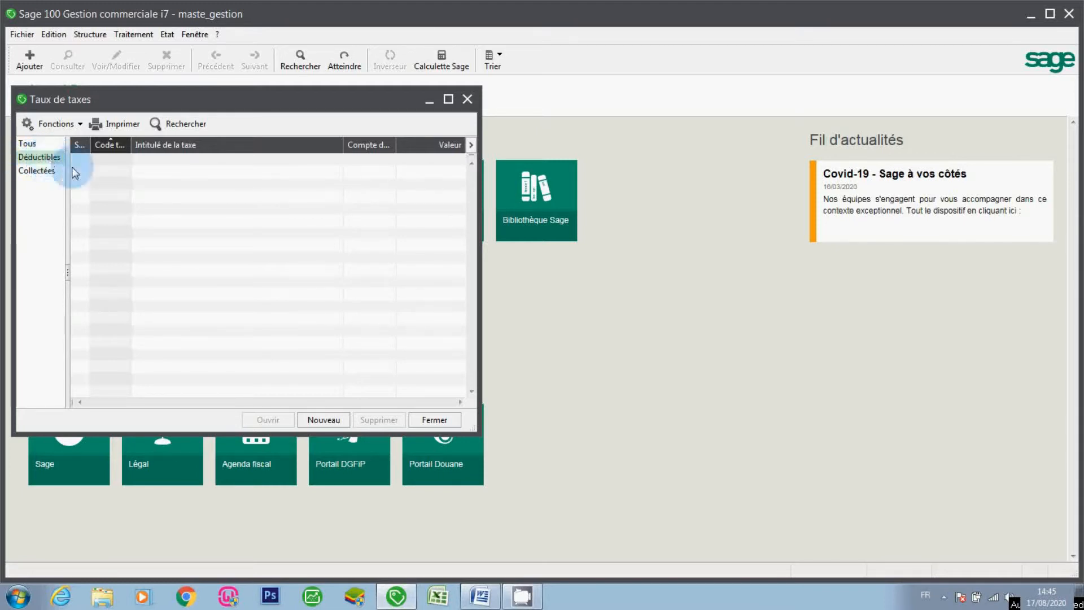
{"action": "left_click", "coordinate": [335, 421]}
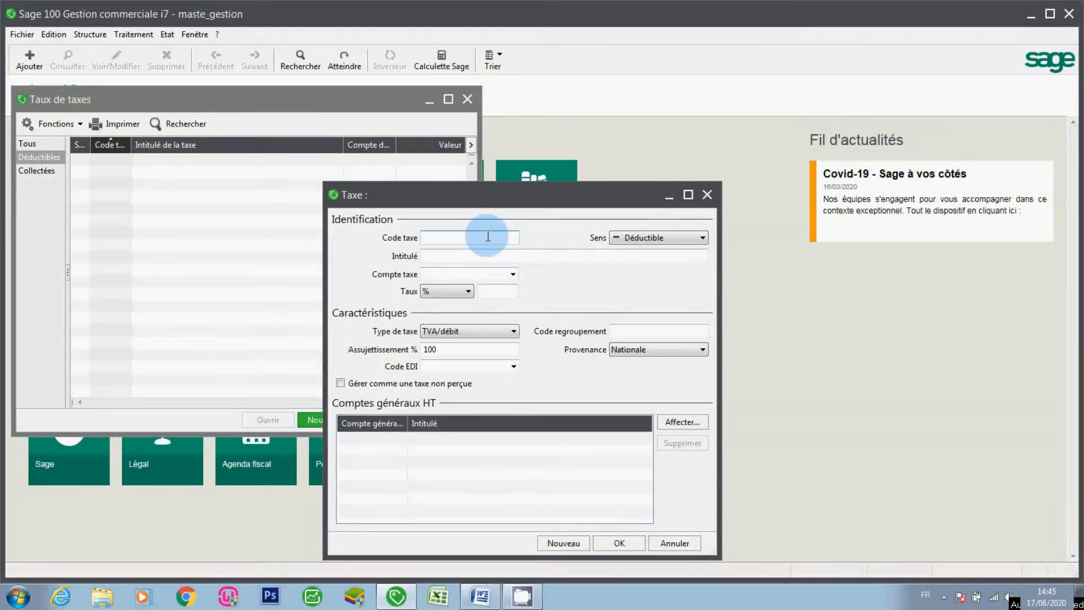
{"action": "type", "text": "1"}
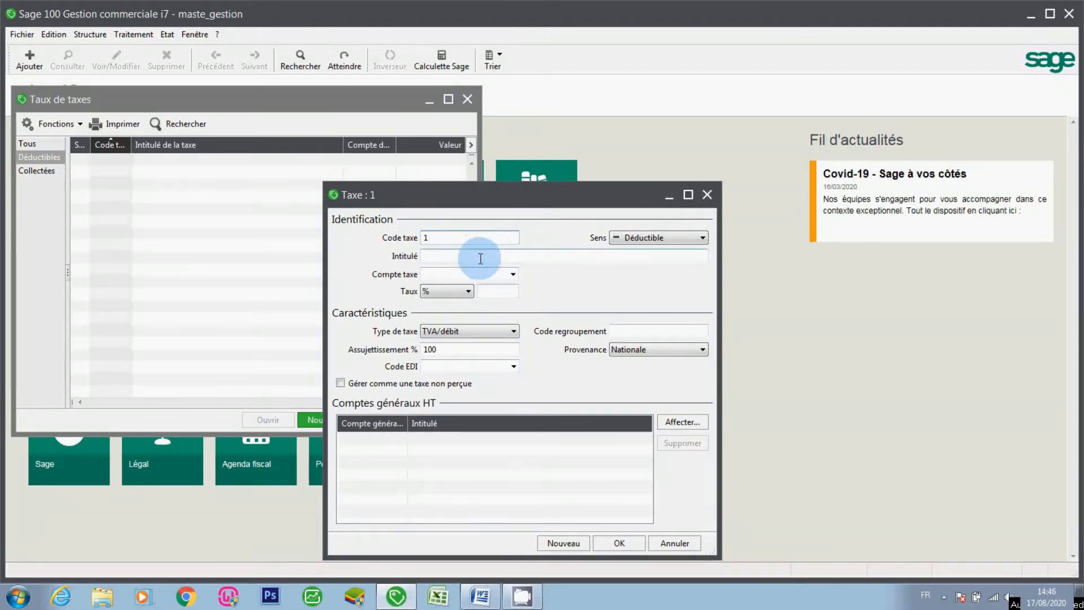
{"action": "left_click", "coordinate": [481, 259]}
{"action": "type", "text": "TVA AC"}
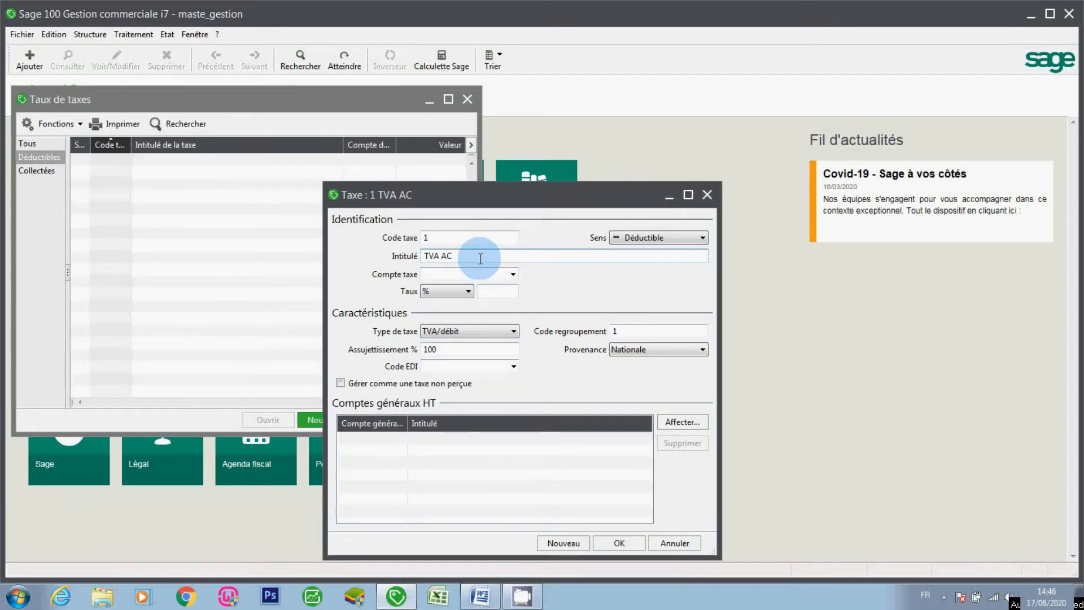
{"action": "type", "text": "HAT"}
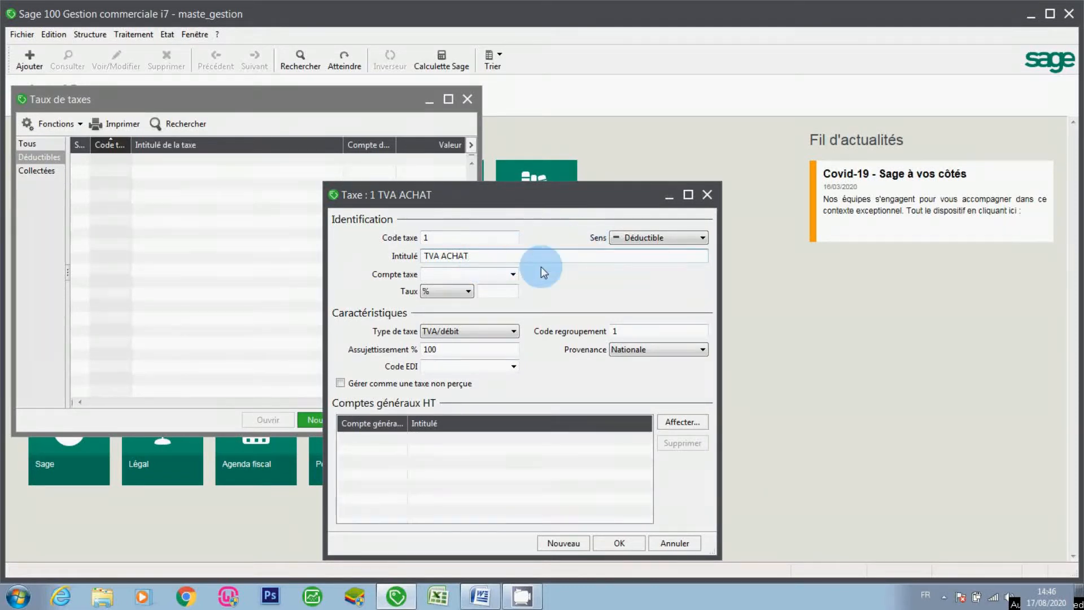
{"action": "left_click", "coordinate": [513, 274]}
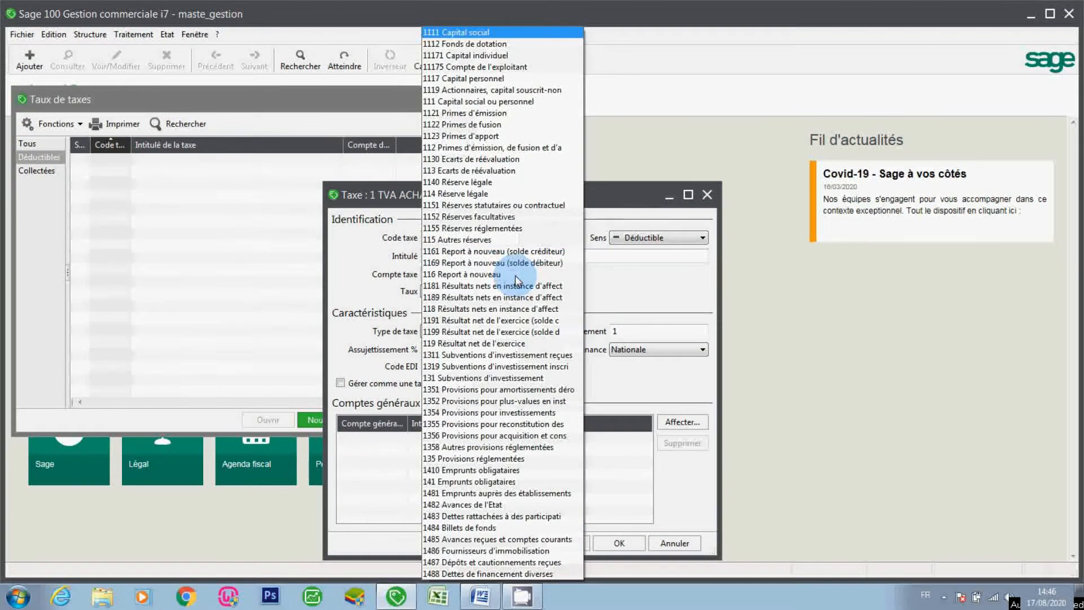
{"action": "left_click", "coordinate": [514, 276]}
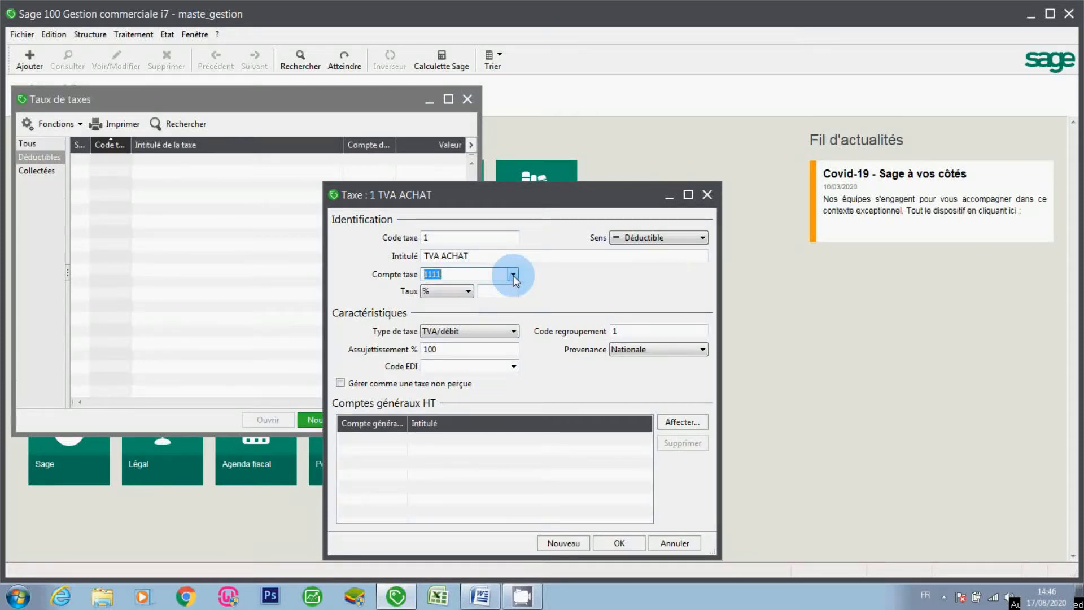
{"action": "key", "text": "BackSpace"}
{"action": "left_click", "coordinate": [513, 276]}
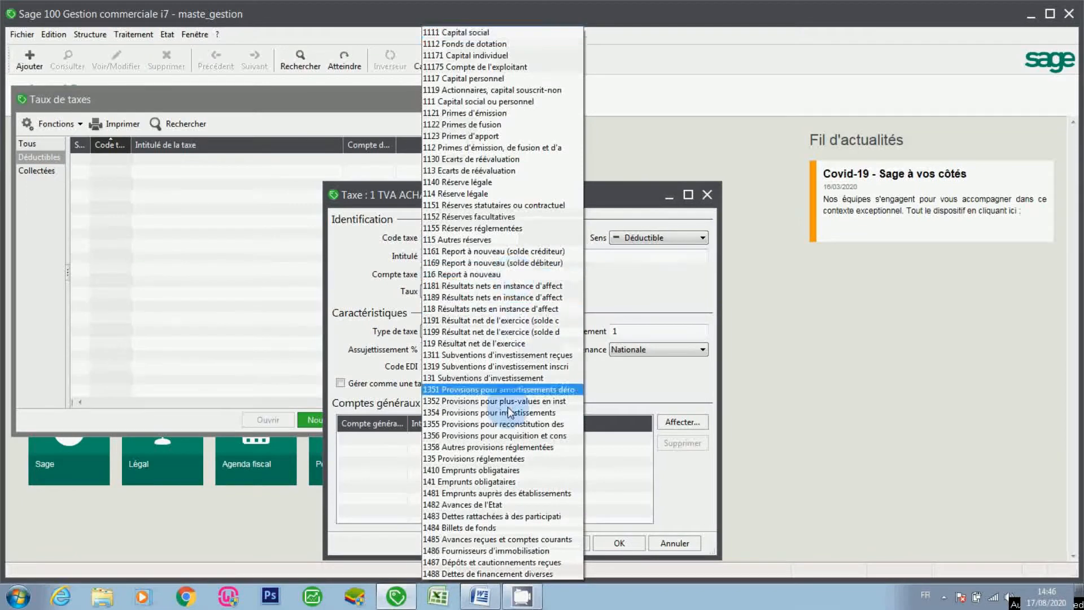
{"action": "left_click", "coordinate": [606, 311]}
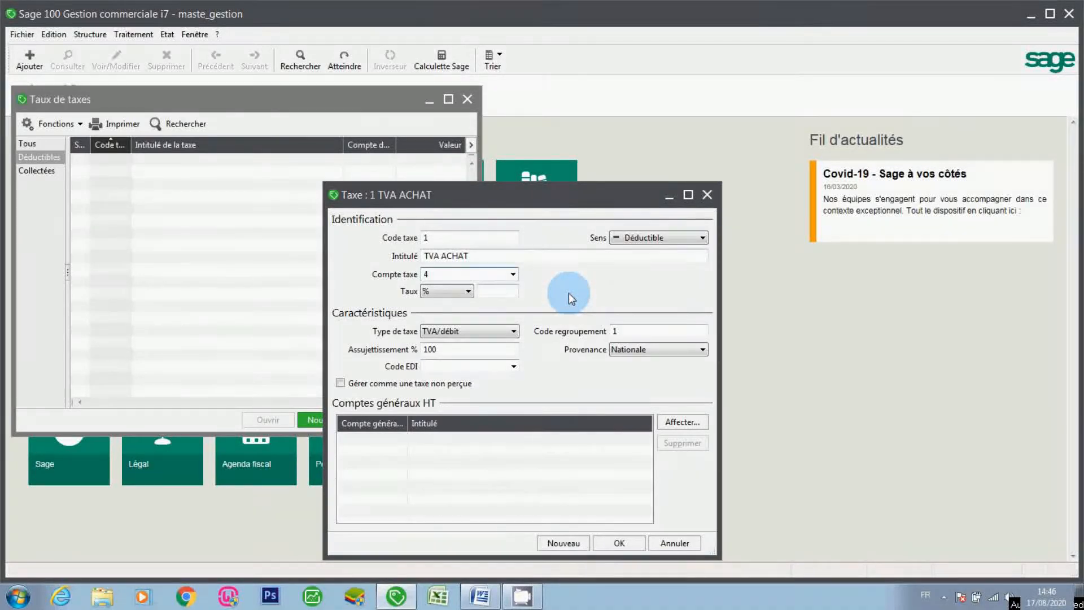
Step: Assign tax account 3455 (Etat - TVA récupérable) and a 20% rate to the TVA ACHAT tax, and save it
{"action": "key", "text": "BackSpace"}
{"action": "type", "text": "34"}
{"action": "left_click", "coordinate": [514, 274]}
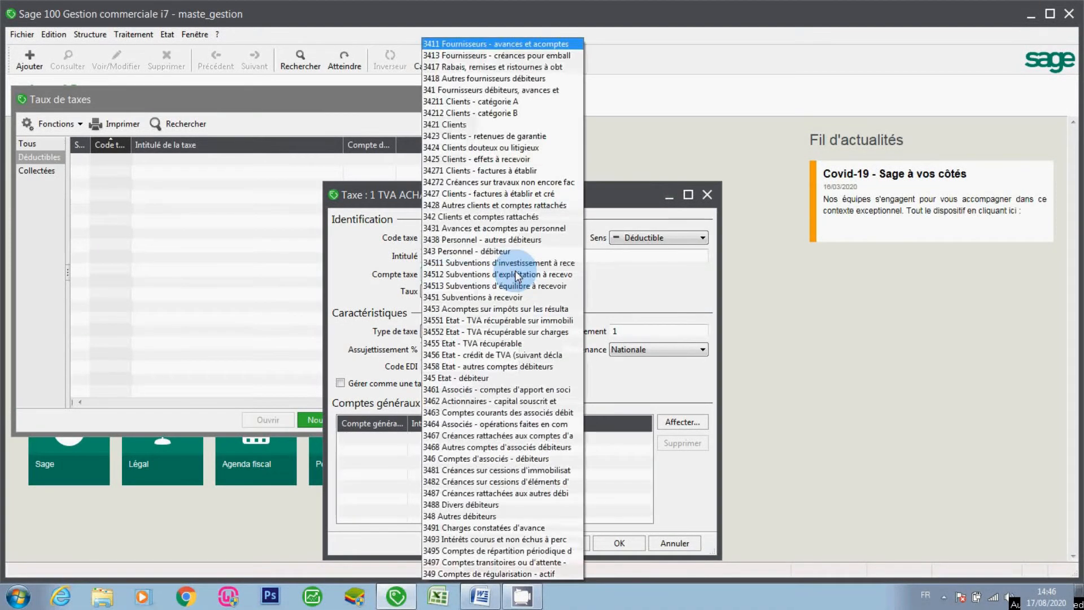
{"action": "left_click", "coordinate": [503, 343]}
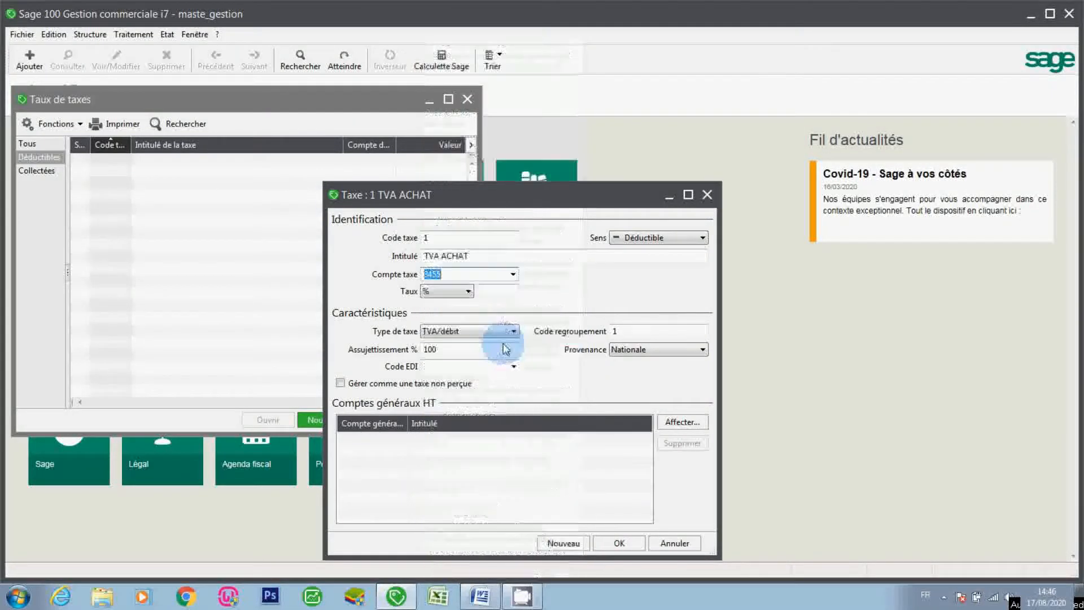
{"action": "left_click", "coordinate": [488, 292]}
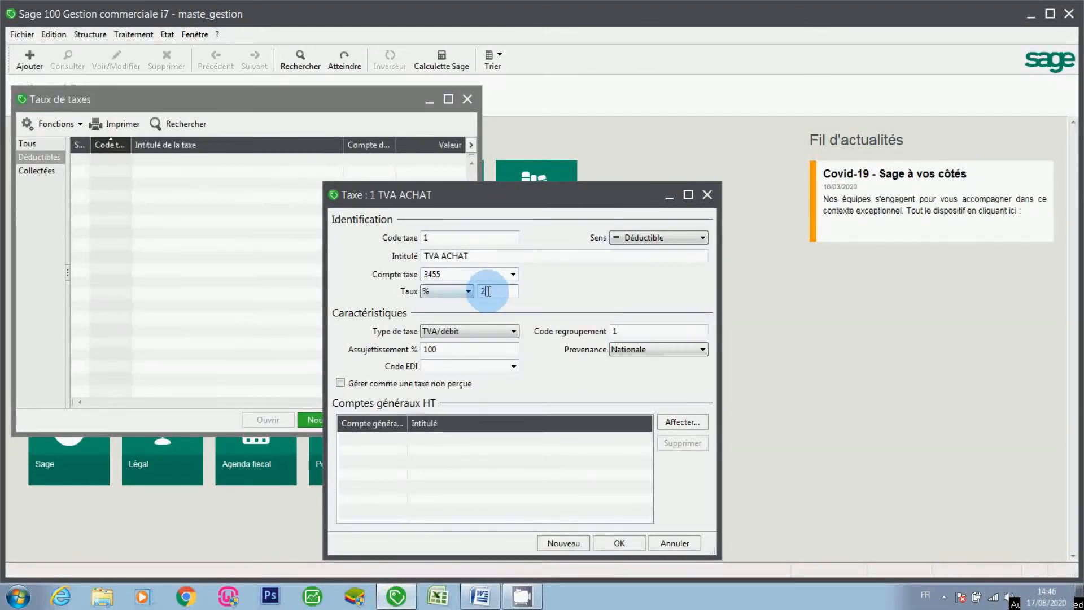
{"action": "type", "text": "20"}
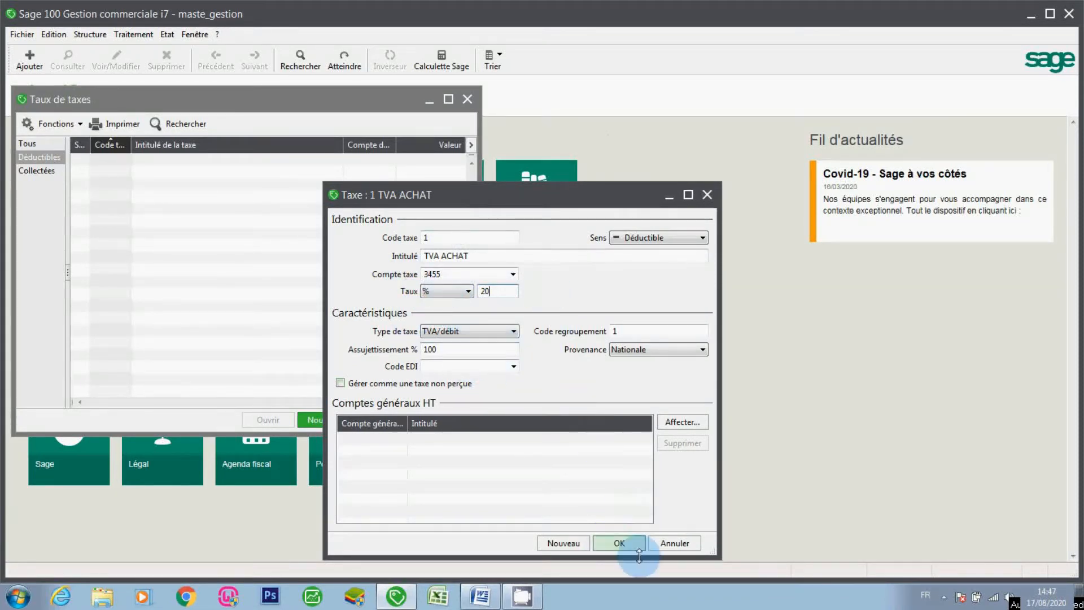
{"action": "left_click", "coordinate": [627, 541]}
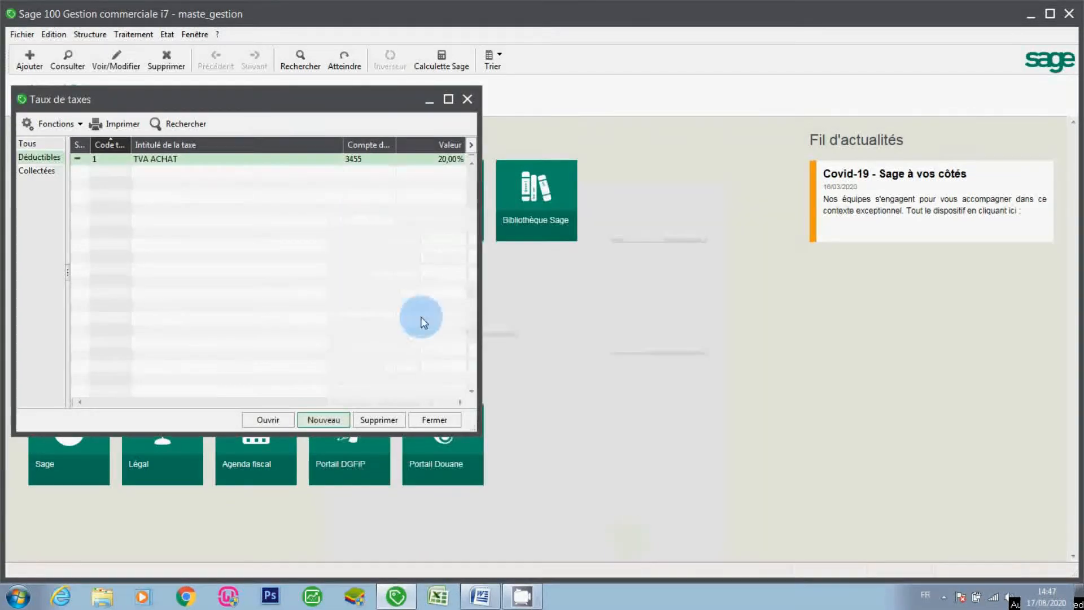
Step: Create a new collected tax with code 2 and title TVA VENTE
{"action": "left_click", "coordinate": [35, 172]}
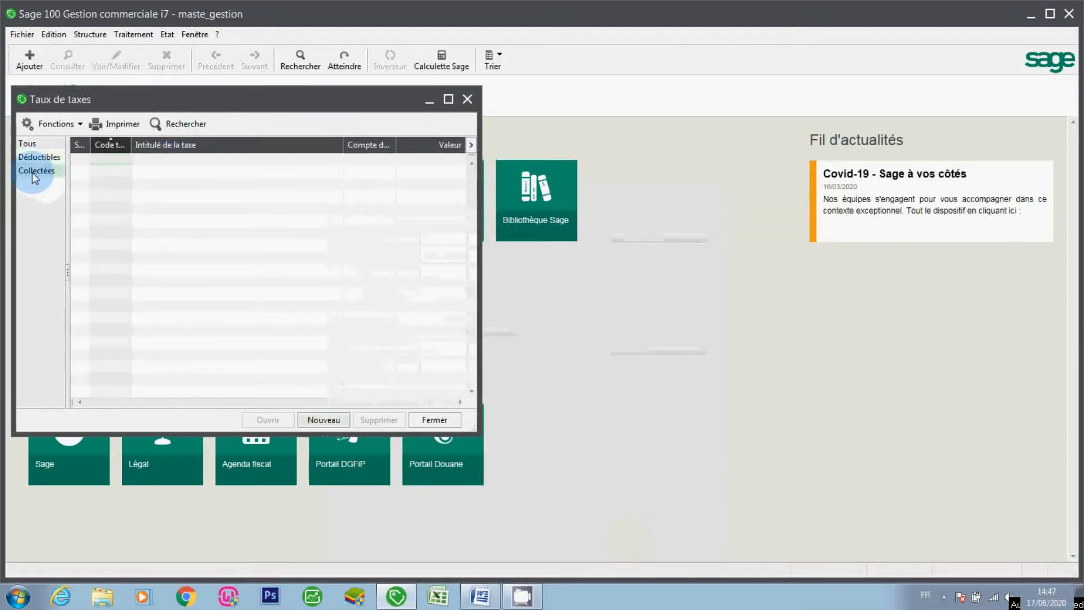
{"action": "left_click", "coordinate": [327, 420]}
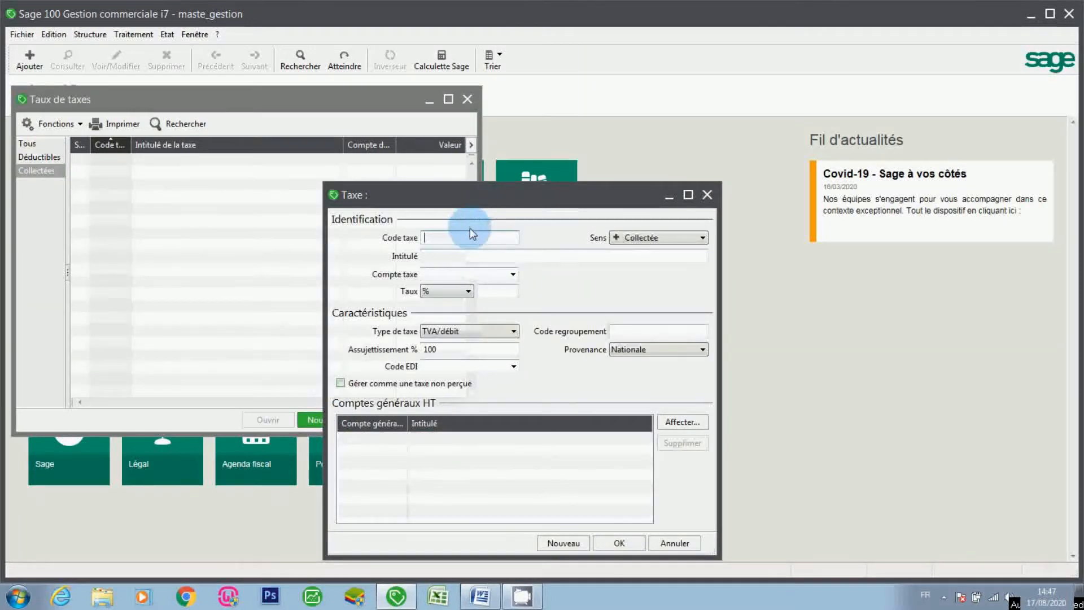
{"action": "type", "text": "2"}
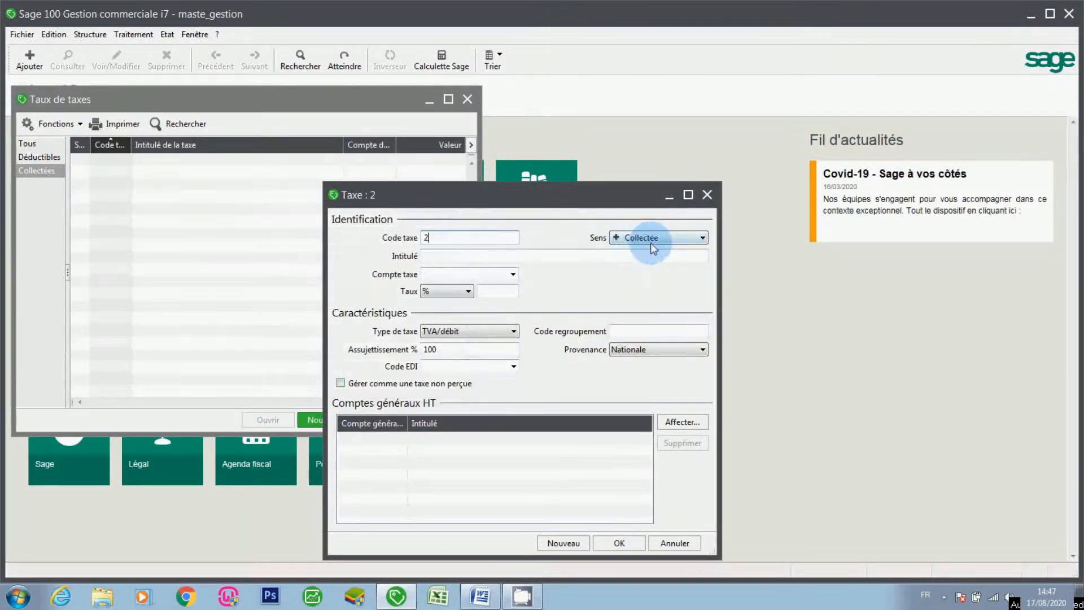
{"action": "left_click", "coordinate": [541, 257]}
{"action": "type", "text": "TV"}
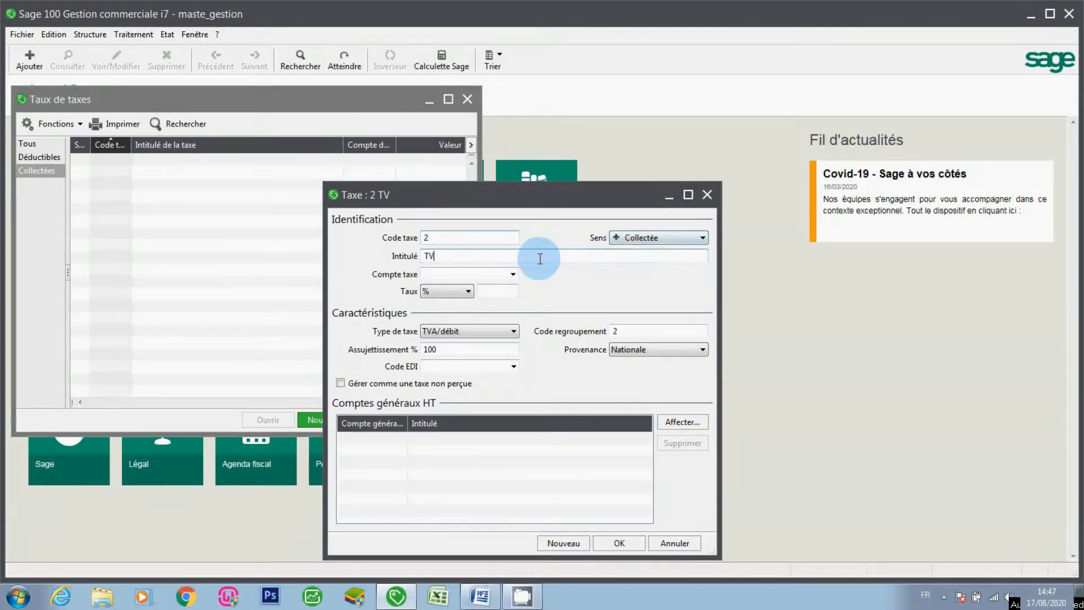
{"action": "type", "text": "A VENTE"}
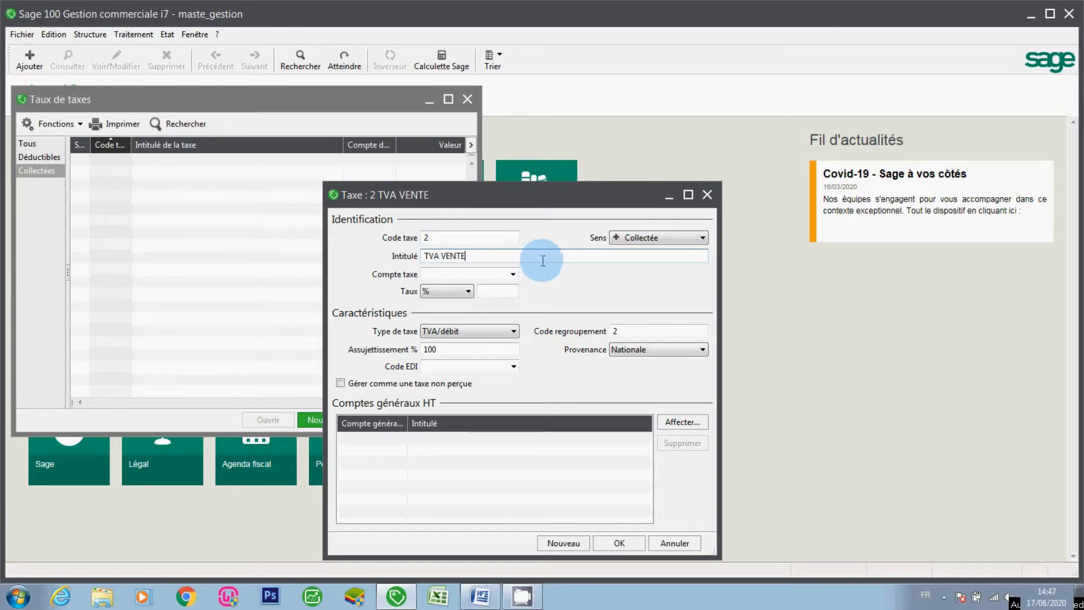
Step: Set TVA VENTE's rate to 20% and its tax account to 4455 (Etat, TVA facturée), then save it and close the tax list
{"action": "left_click", "coordinate": [510, 291]}
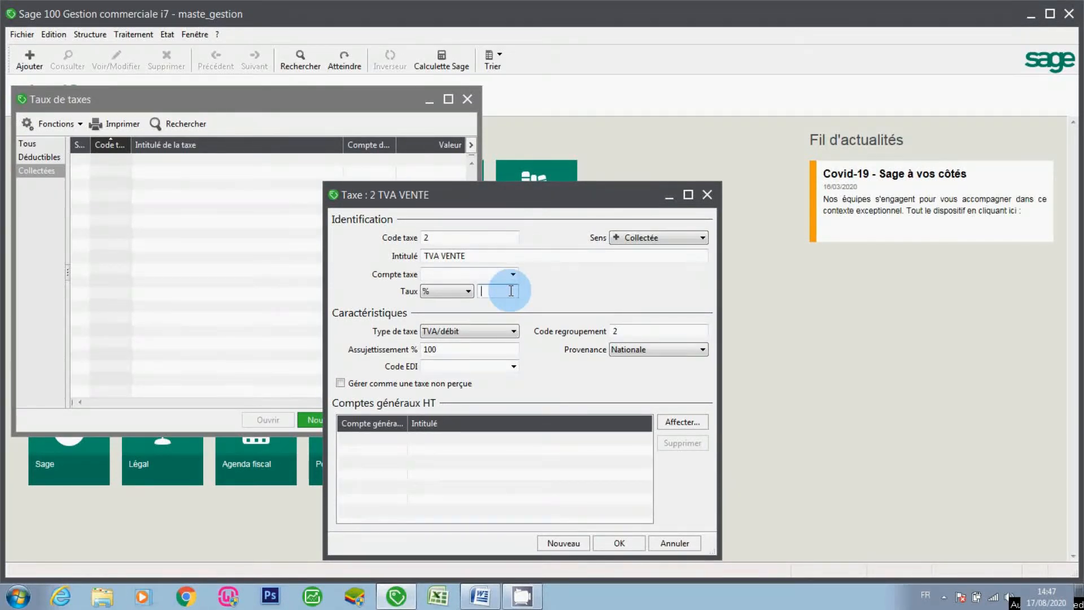
{"action": "type", "text": "20"}
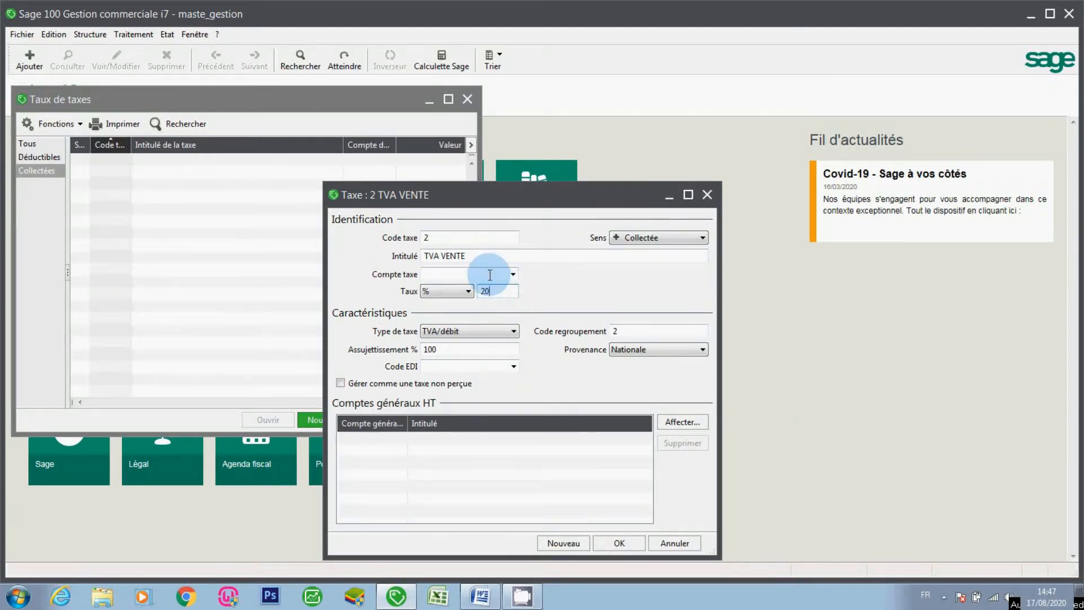
{"action": "left_click", "coordinate": [489, 275]}
{"action": "type", "text": "44"}
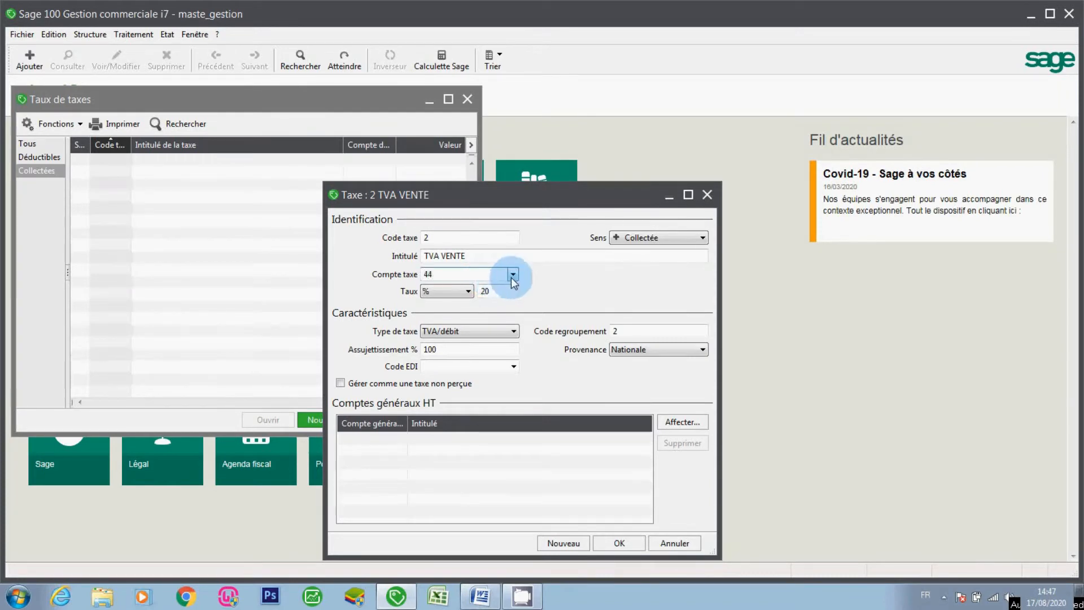
{"action": "left_click", "coordinate": [513, 276]}
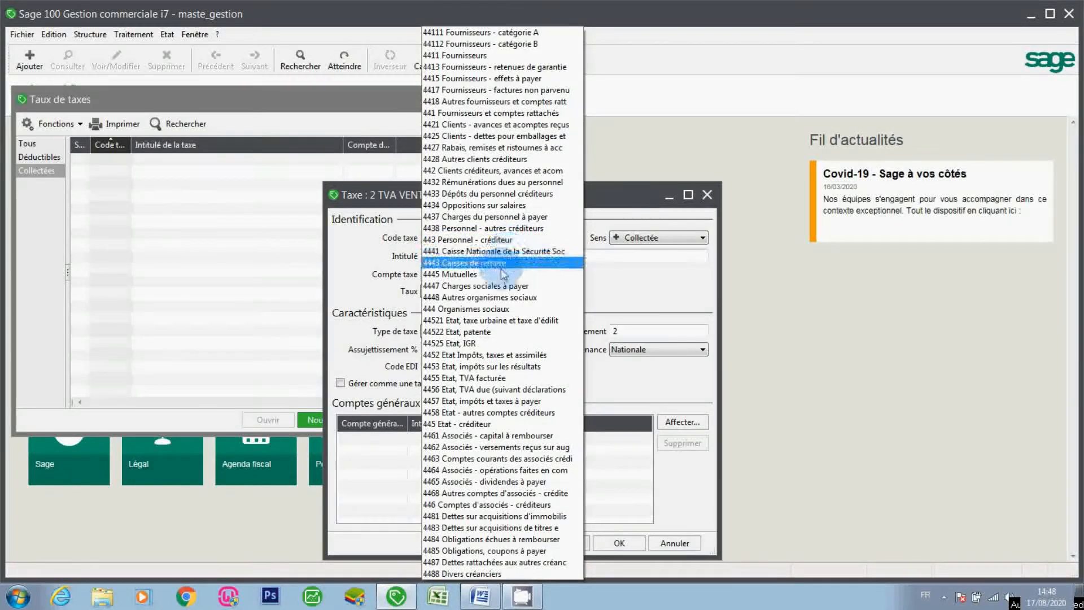
{"action": "left_click", "coordinate": [469, 377]}
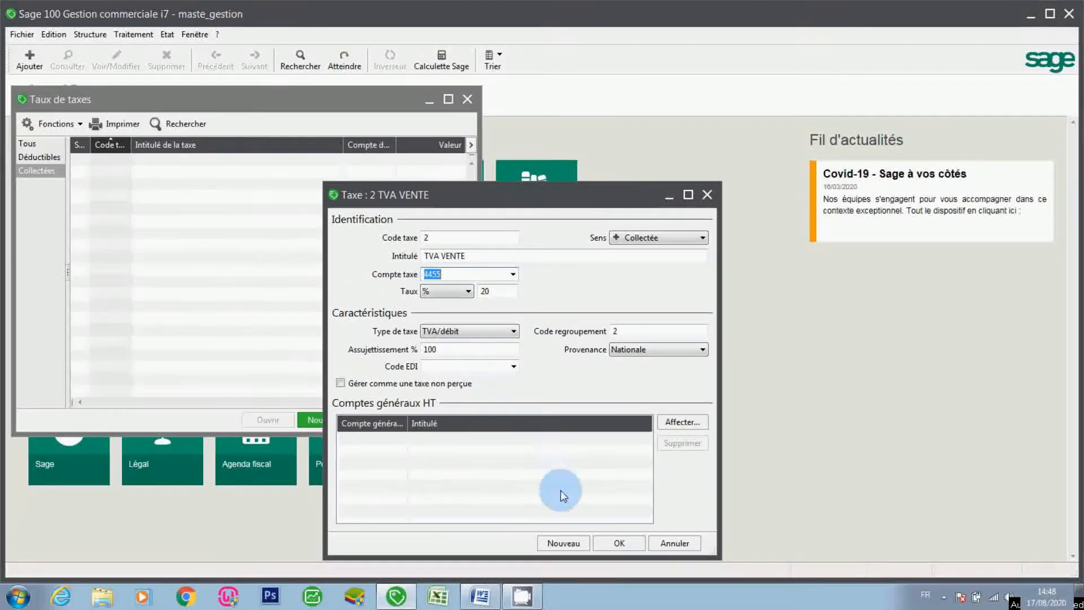
{"action": "left_click", "coordinate": [615, 539]}
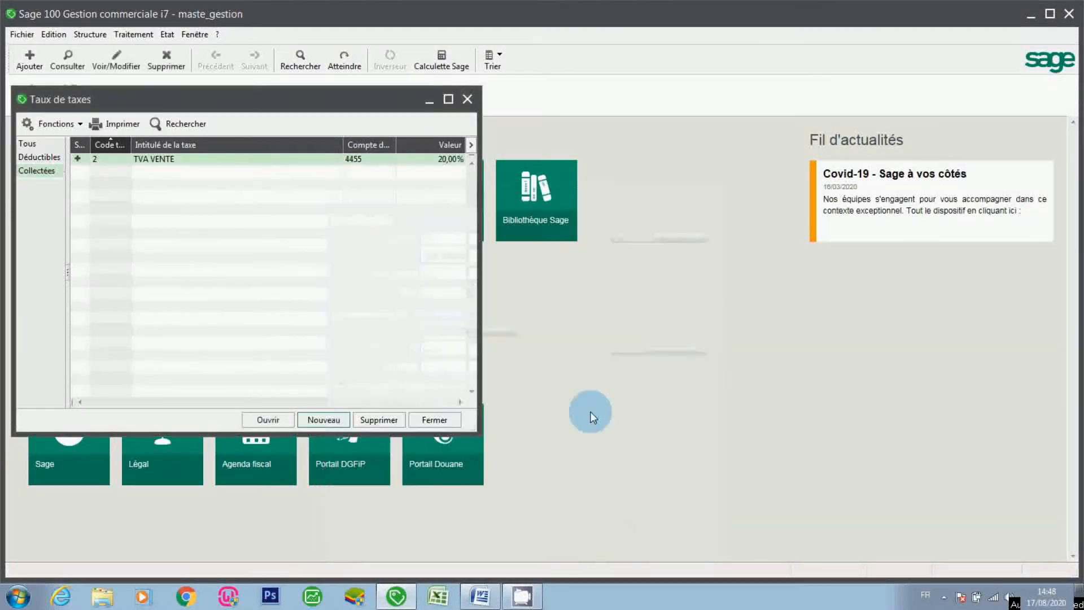
{"action": "left_click", "coordinate": [467, 99]}
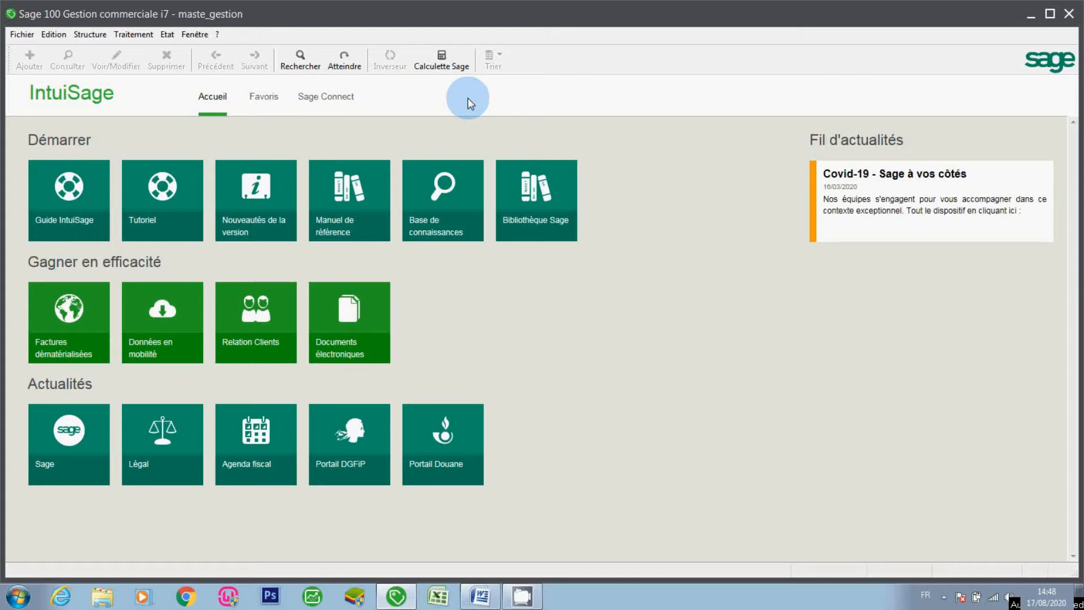
Step: Add the purchase and sales unit KG in the article settings of the company parameters
{"action": "left_click", "coordinate": [20, 39]}
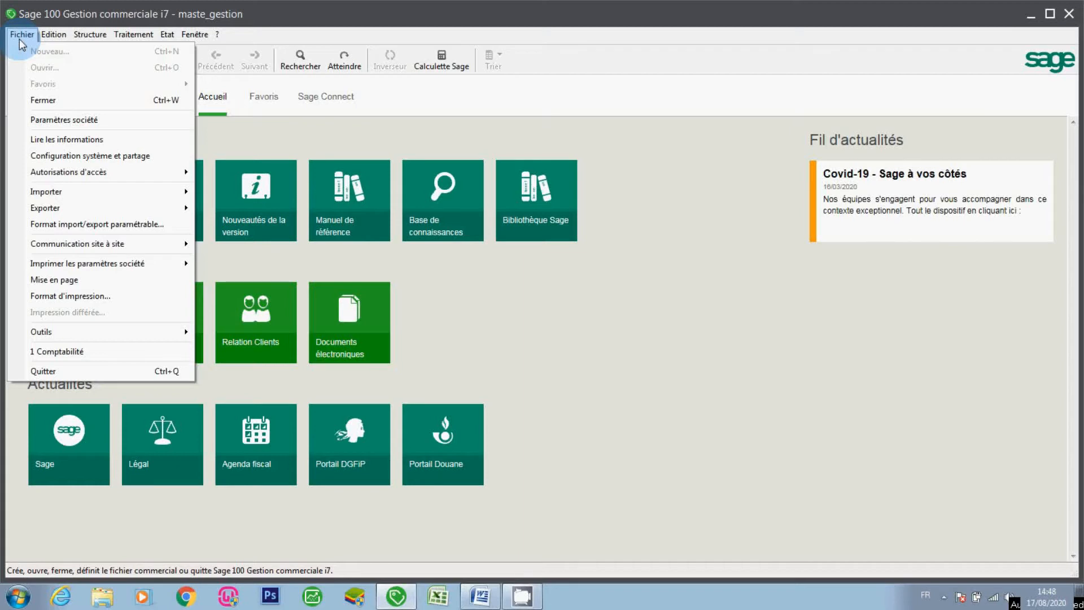
{"action": "left_click", "coordinate": [81, 120]}
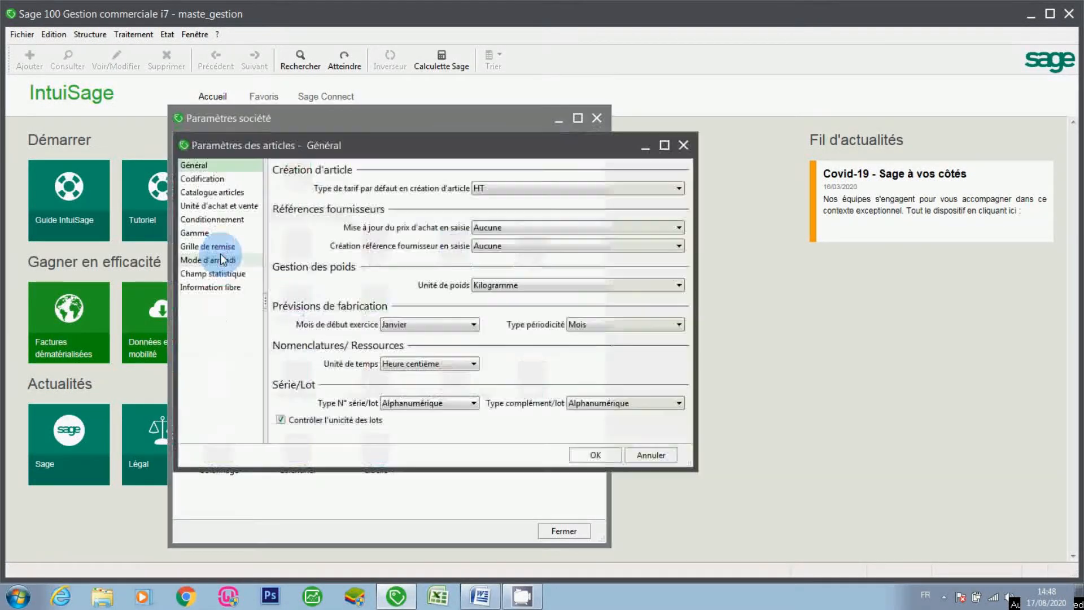
{"action": "left_click", "coordinate": [220, 252]}
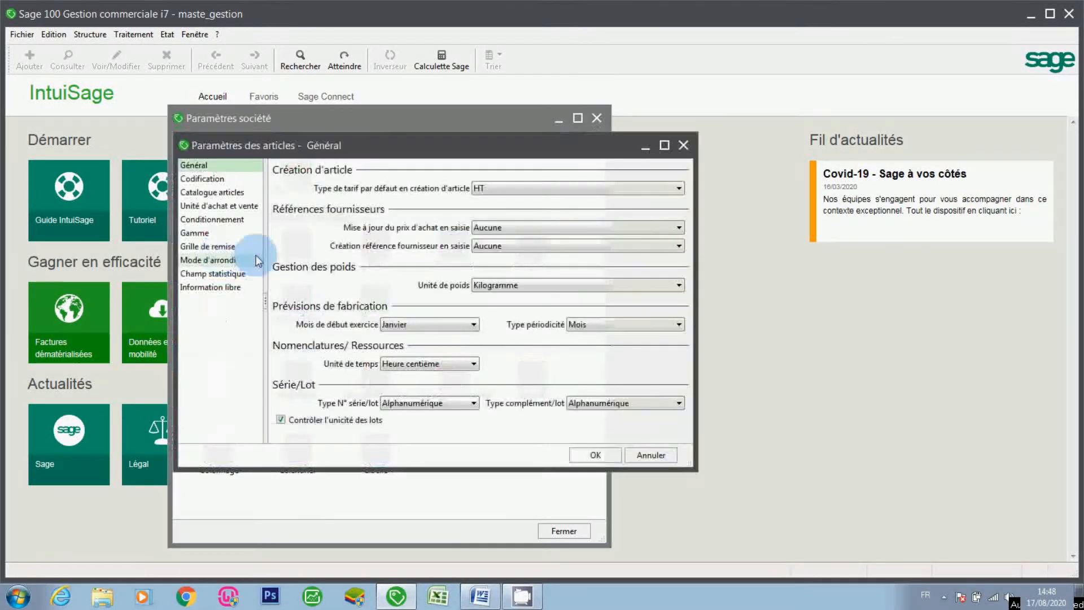
{"action": "left_click", "coordinate": [235, 207]}
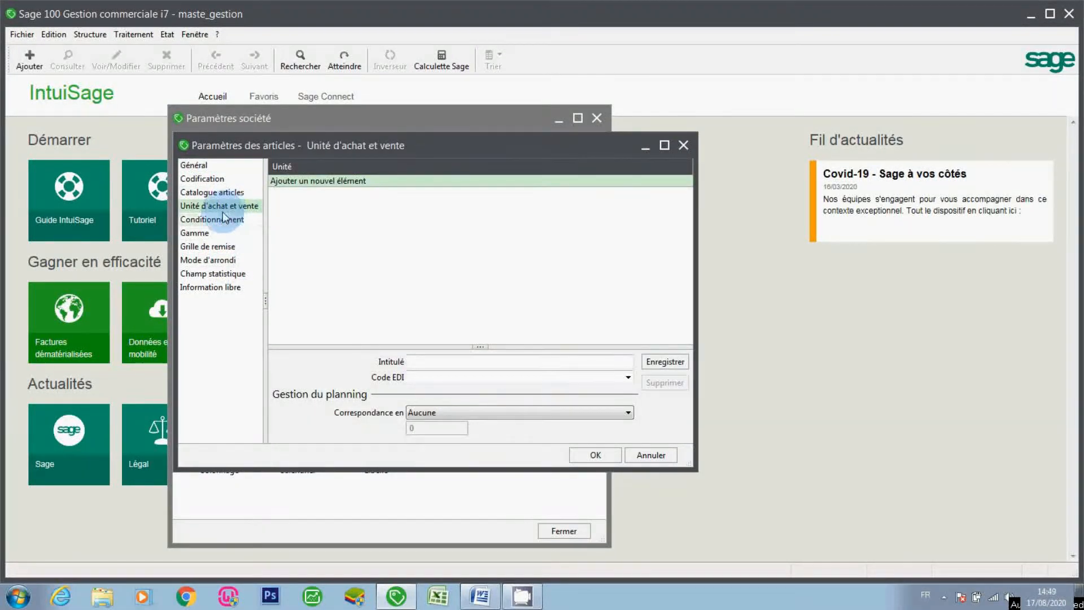
{"action": "left_click", "coordinate": [584, 361]}
{"action": "type", "text": "KG"}
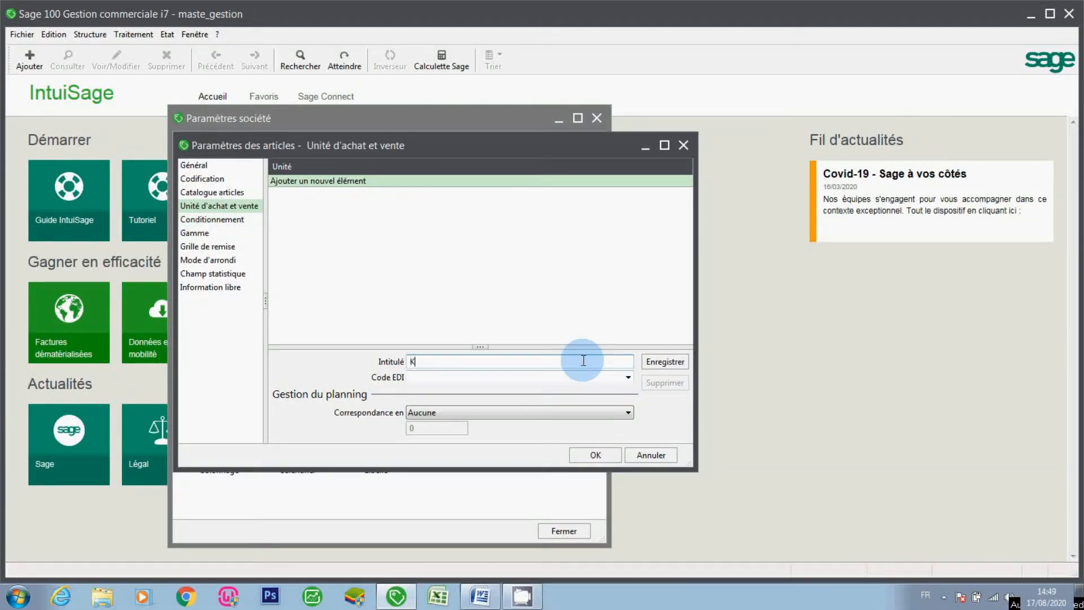
{"action": "left_click", "coordinate": [662, 362]}
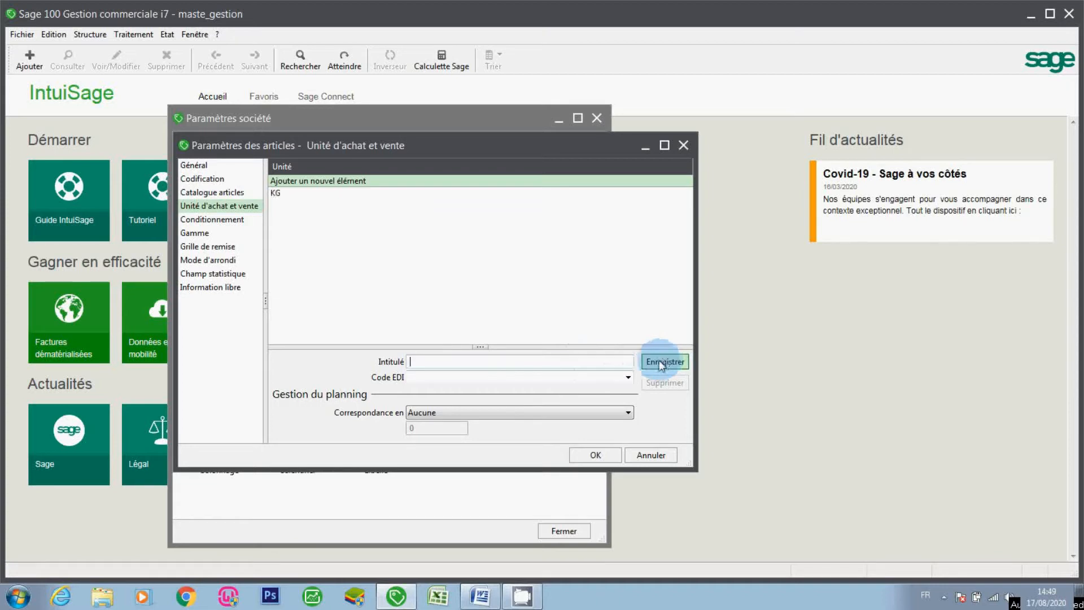
Step: Add the purchase and sales units M, U and L, then confirm and close the company parameters
{"action": "type", "text": "M"}
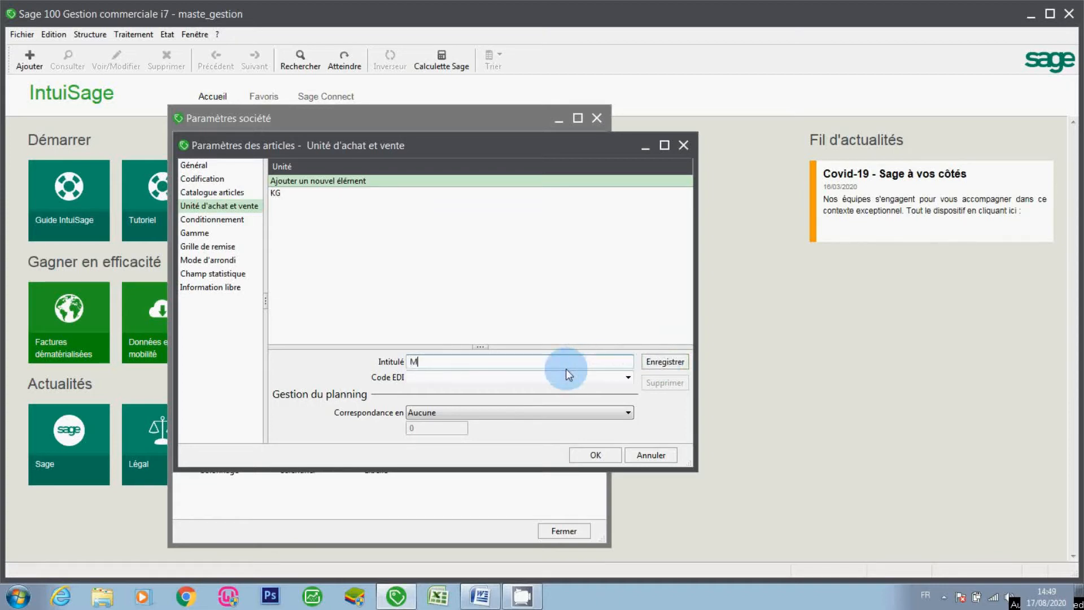
{"action": "left_click", "coordinate": [660, 361]}
{"action": "type", "text": "U"}
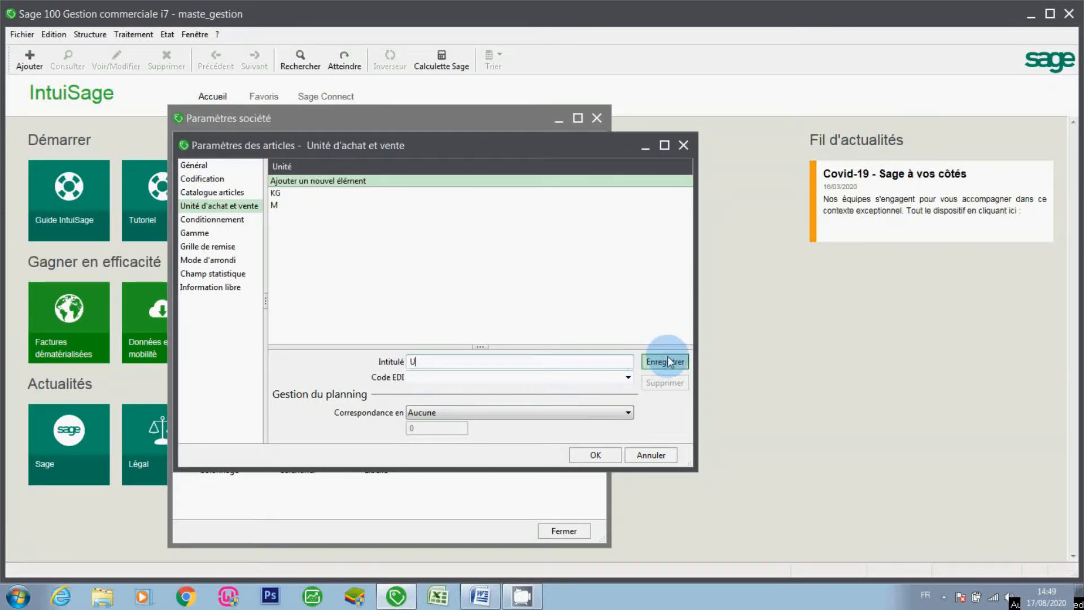
{"action": "left_click", "coordinate": [667, 360]}
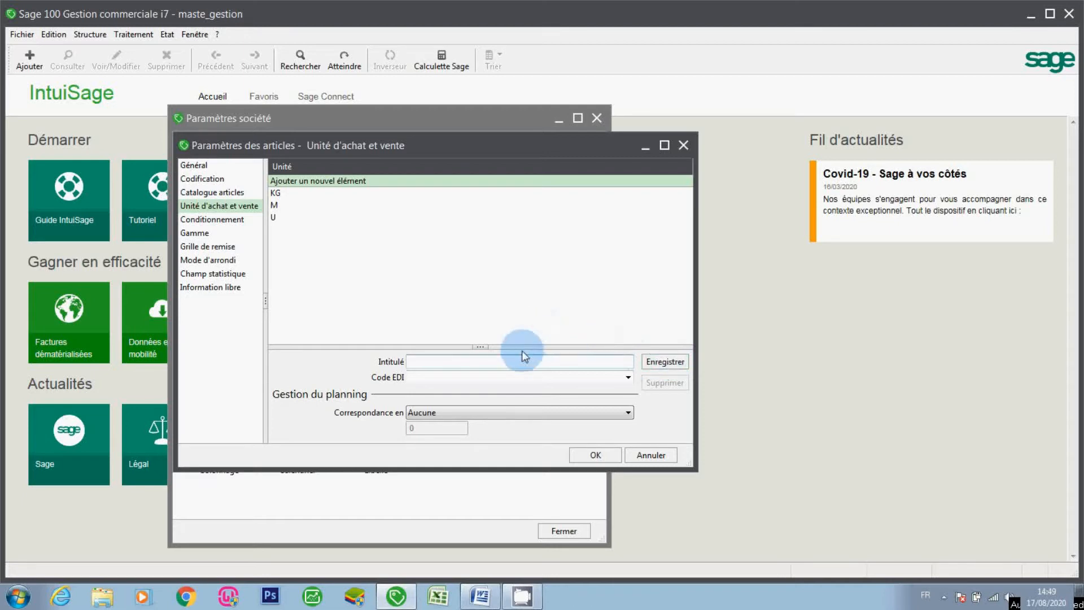
{"action": "type", "text": "L"}
{"action": "left_click", "coordinate": [663, 366]}
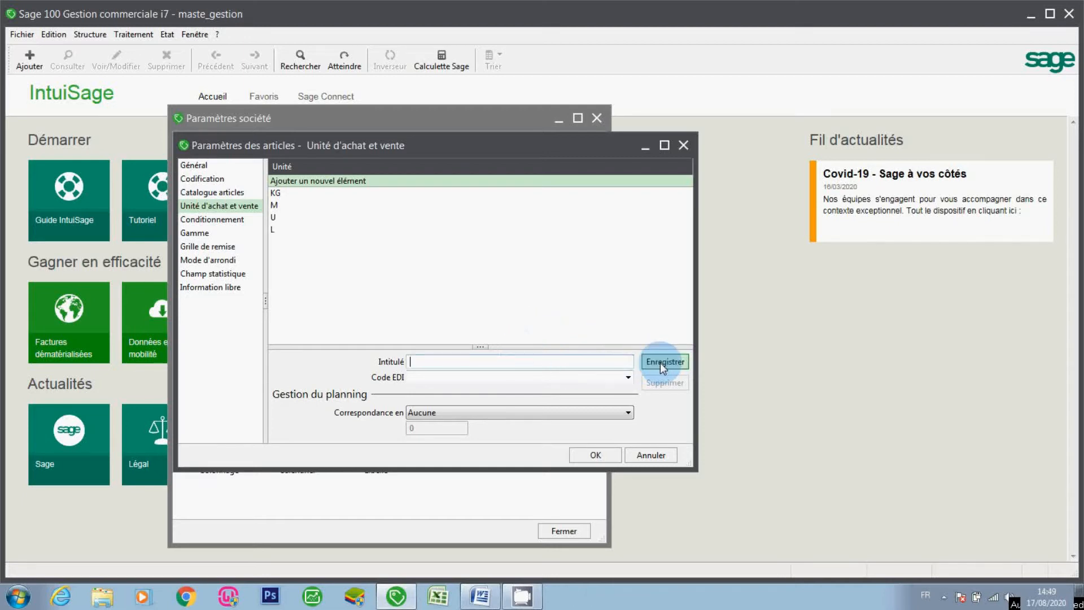
{"action": "left_click", "coordinate": [610, 449]}
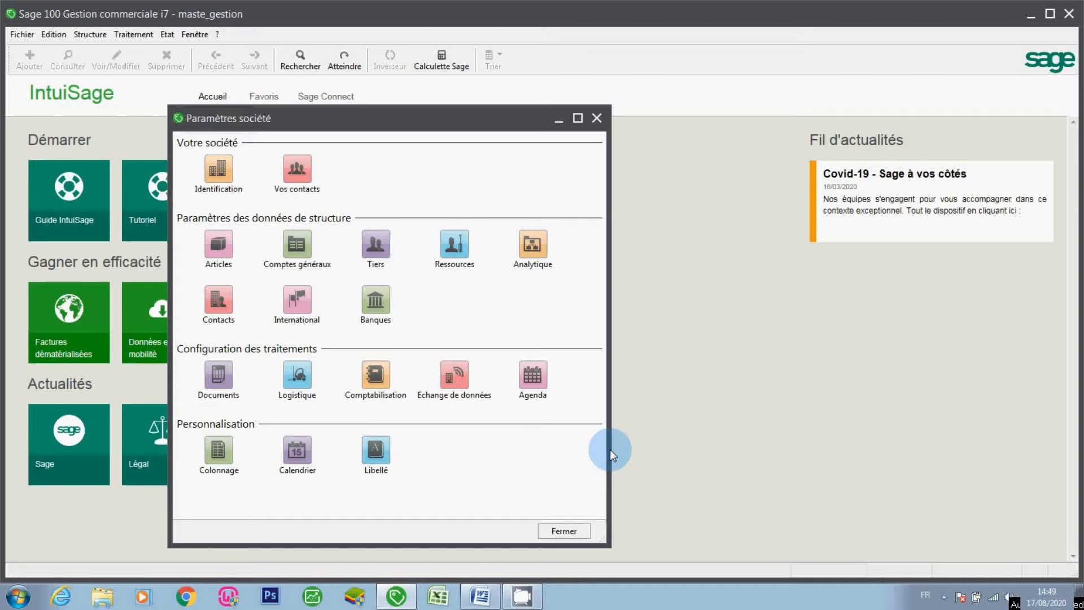
{"action": "left_click", "coordinate": [599, 119]}
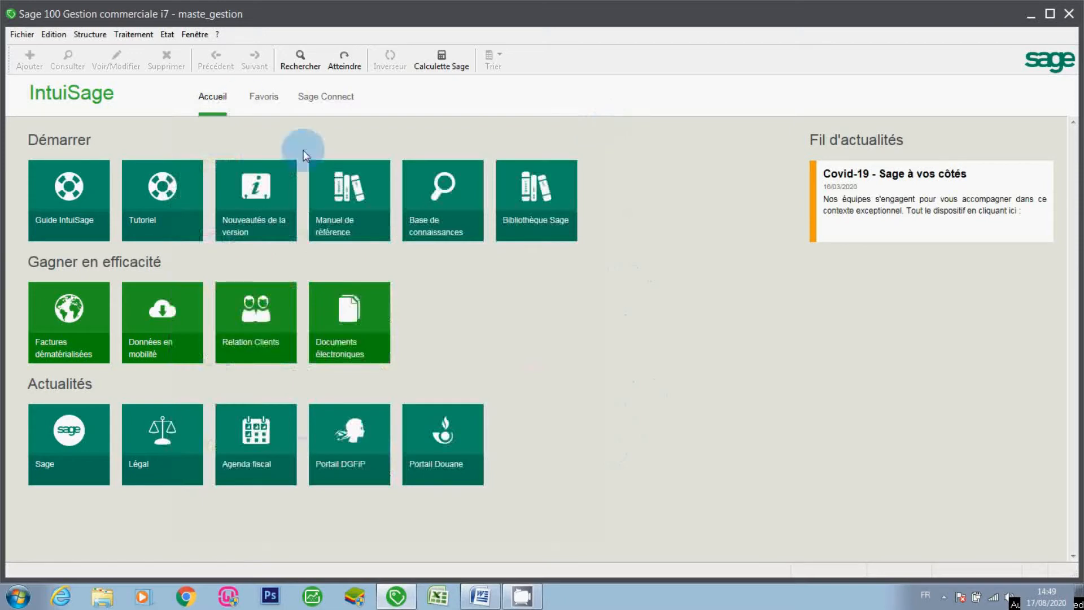
Step: Open family A from the article families list and view its available sales units
{"action": "left_click", "coordinate": [92, 34]}
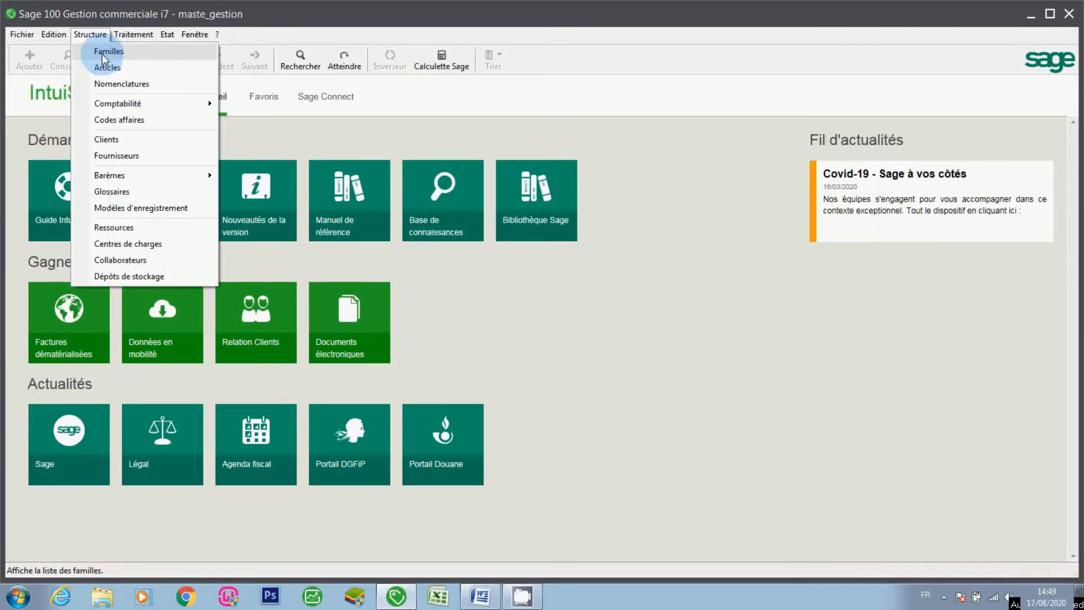
{"action": "left_click", "coordinate": [102, 52]}
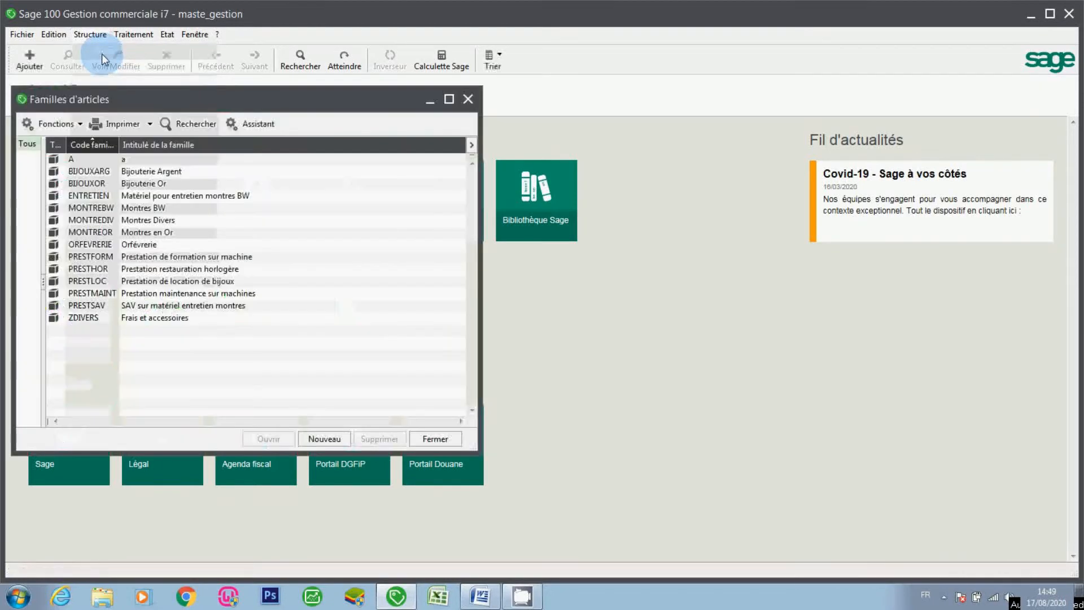
{"action": "double_click", "coordinate": [137, 159]}
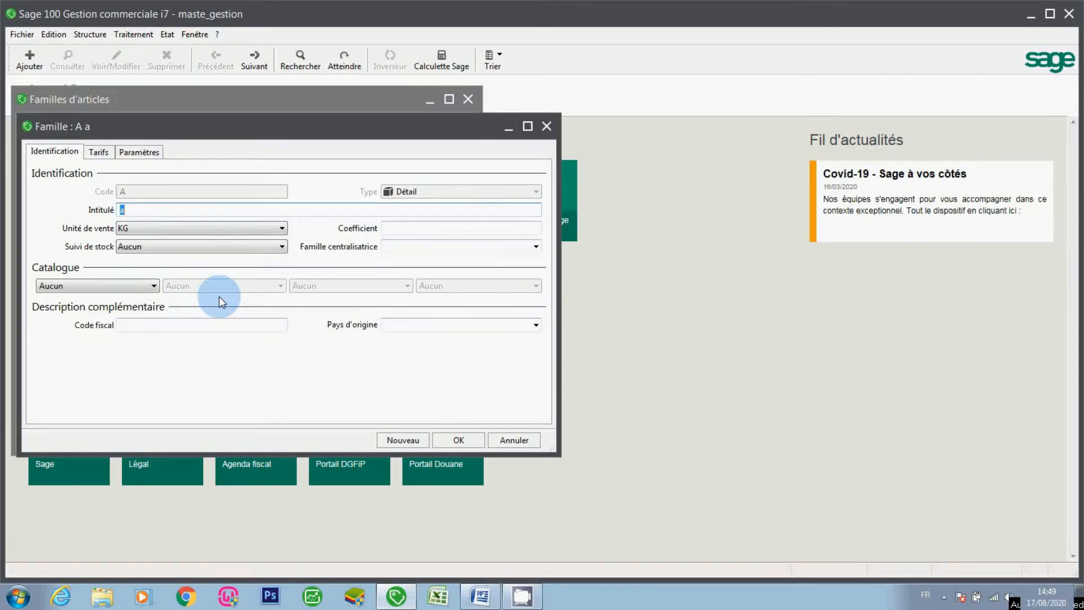
{"action": "left_click", "coordinate": [211, 227]}
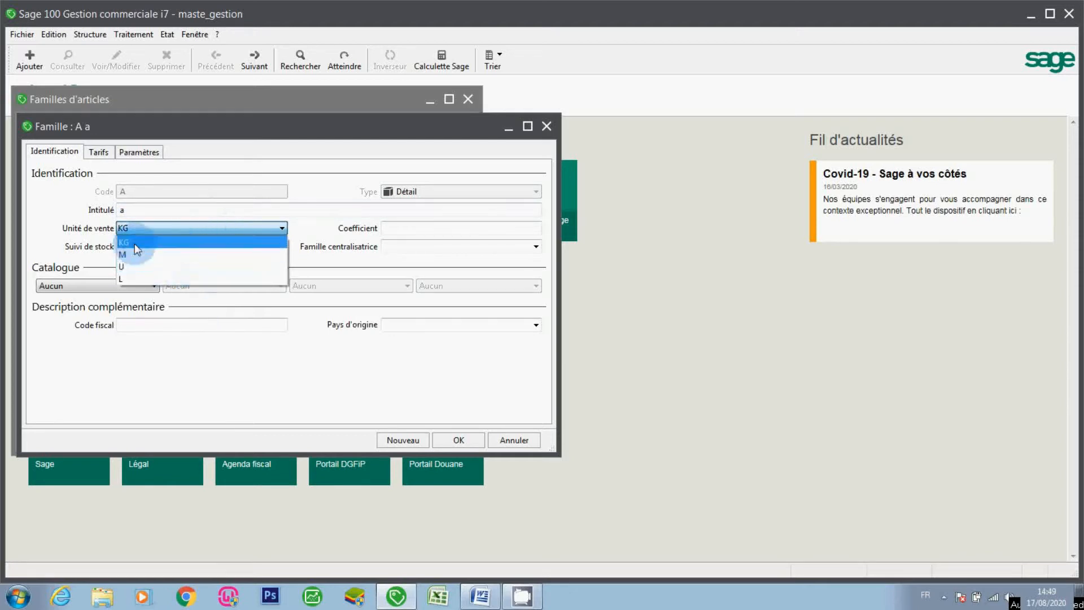
{"action": "left_click", "coordinate": [87, 210]}
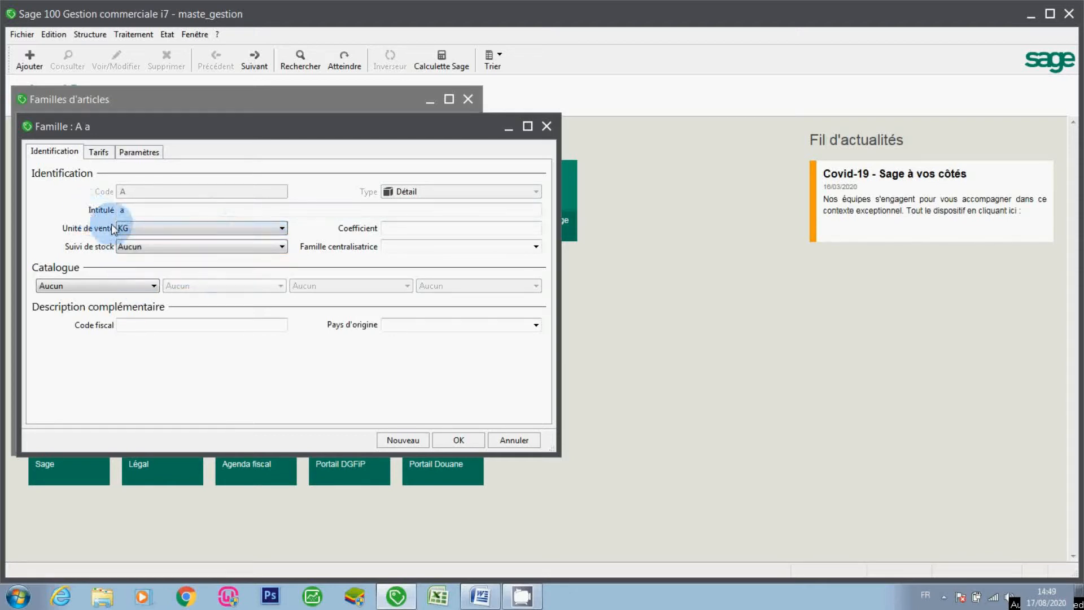
Step: Examine the stock tracking methods offered for family A, then cancel the record and close the families list
{"action": "left_click", "coordinate": [151, 250]}
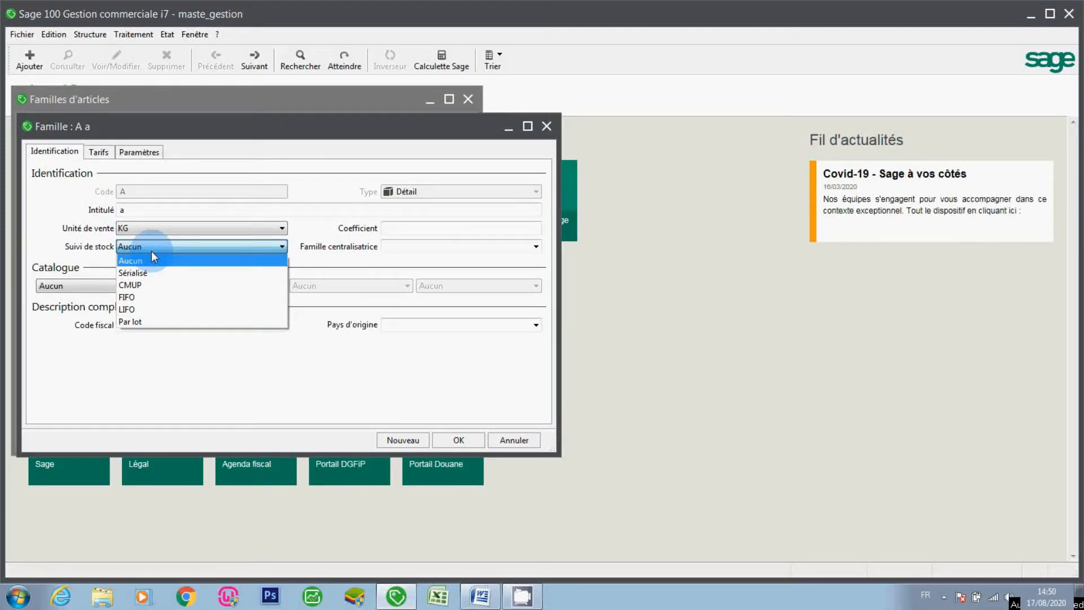
{"action": "left_click", "coordinate": [153, 259]}
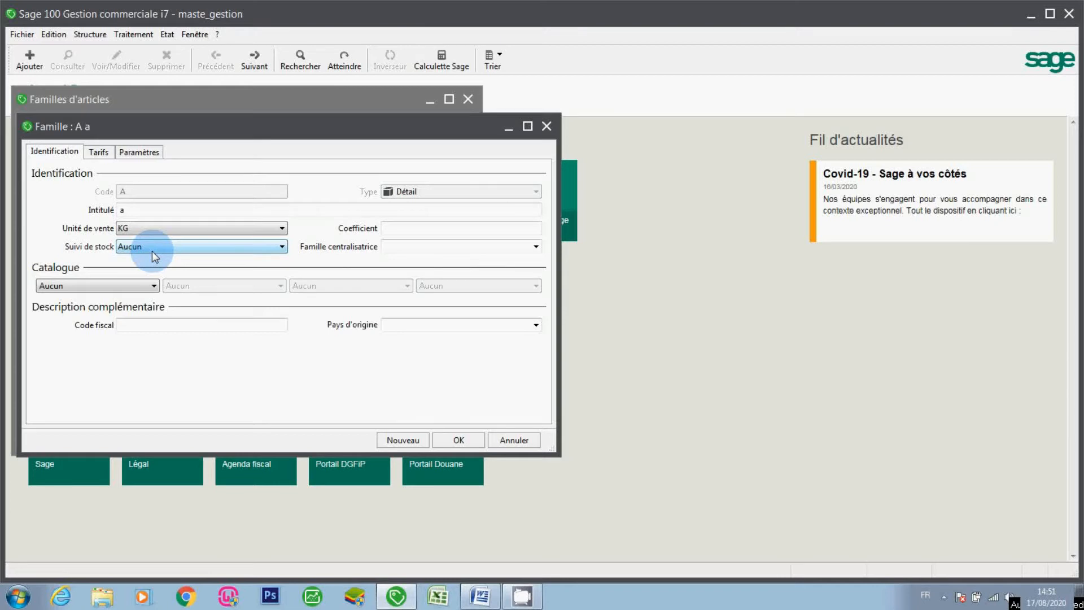
{"action": "left_click", "coordinate": [154, 254]}
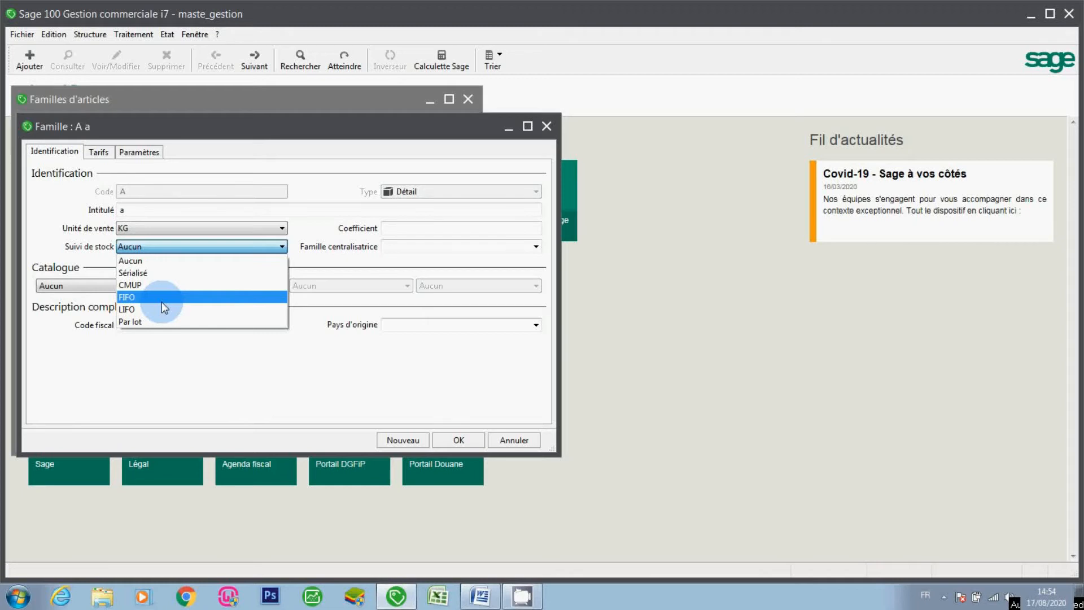
{"action": "left_click", "coordinate": [219, 352]}
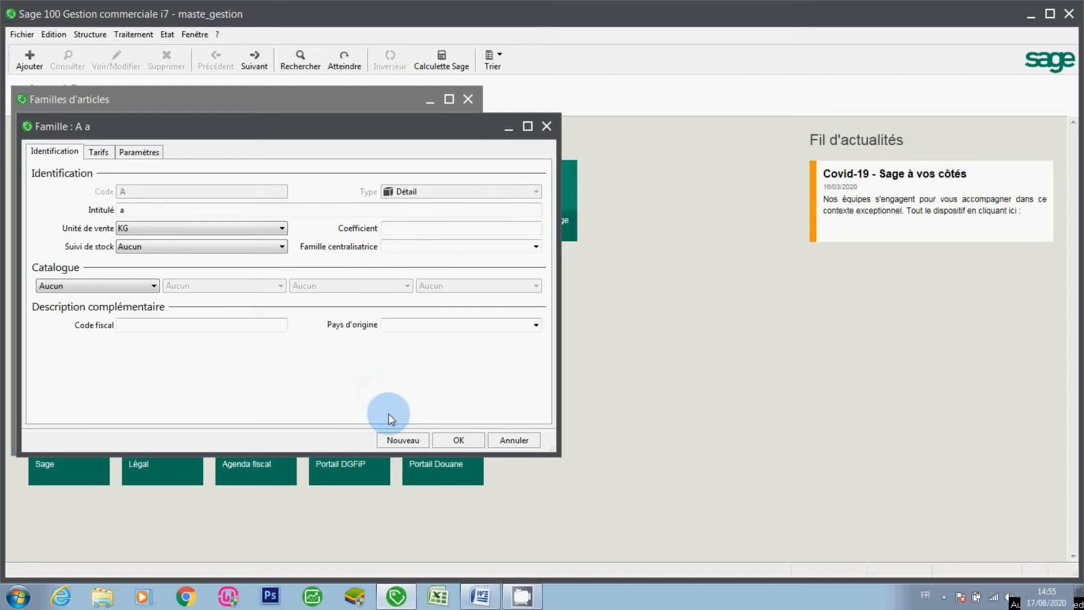
{"action": "left_click", "coordinate": [514, 443]}
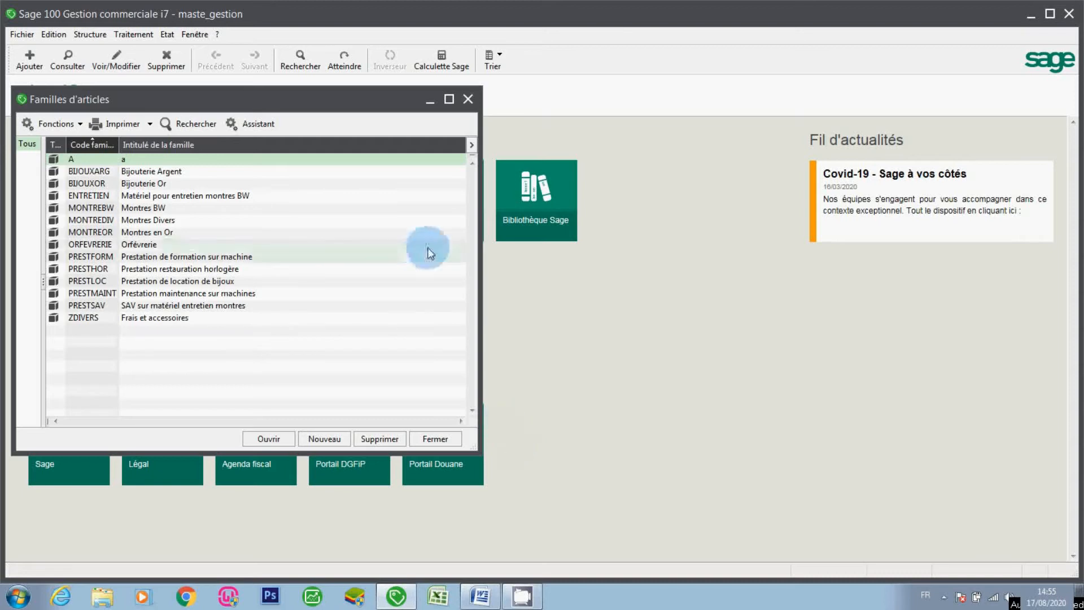
{"action": "left_click", "coordinate": [468, 99]}
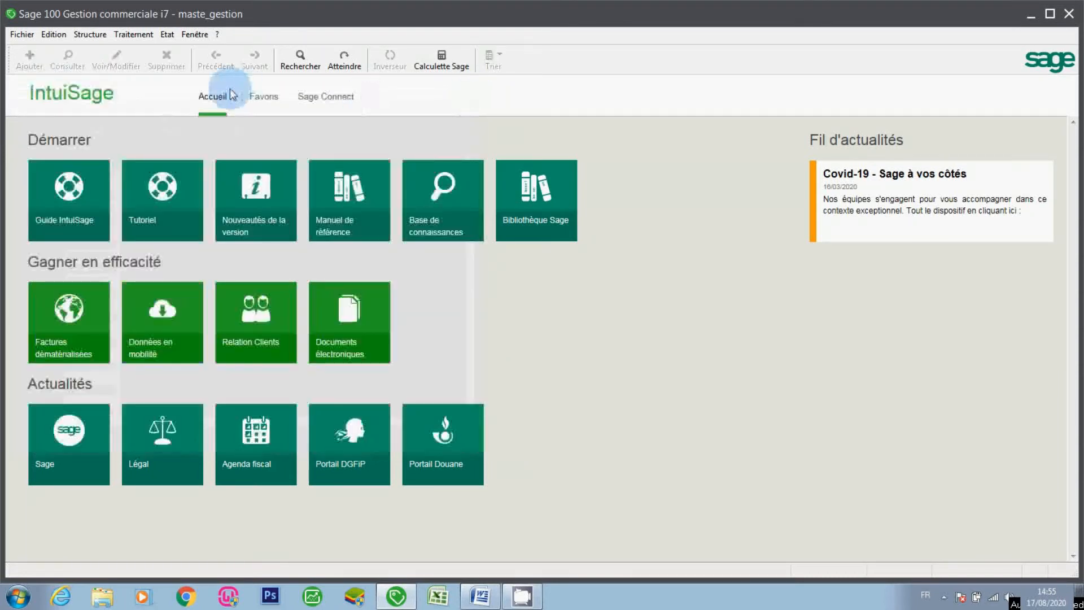
Step: Create a new storage depot titled DEPOT HH
{"action": "left_click", "coordinate": [90, 35]}
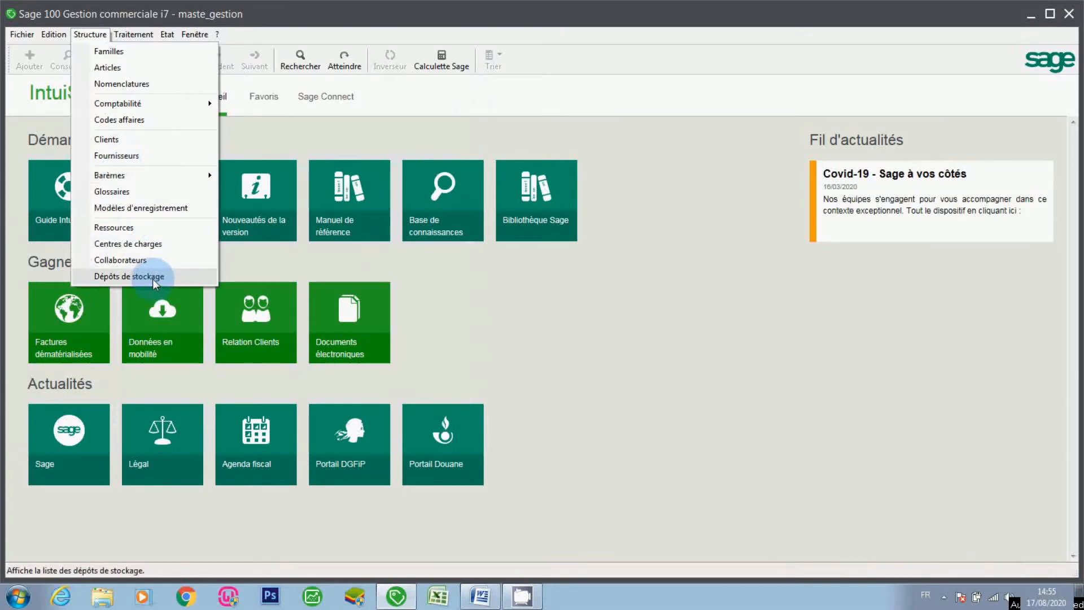
{"action": "mouse_move", "coordinate": [135, 36]}
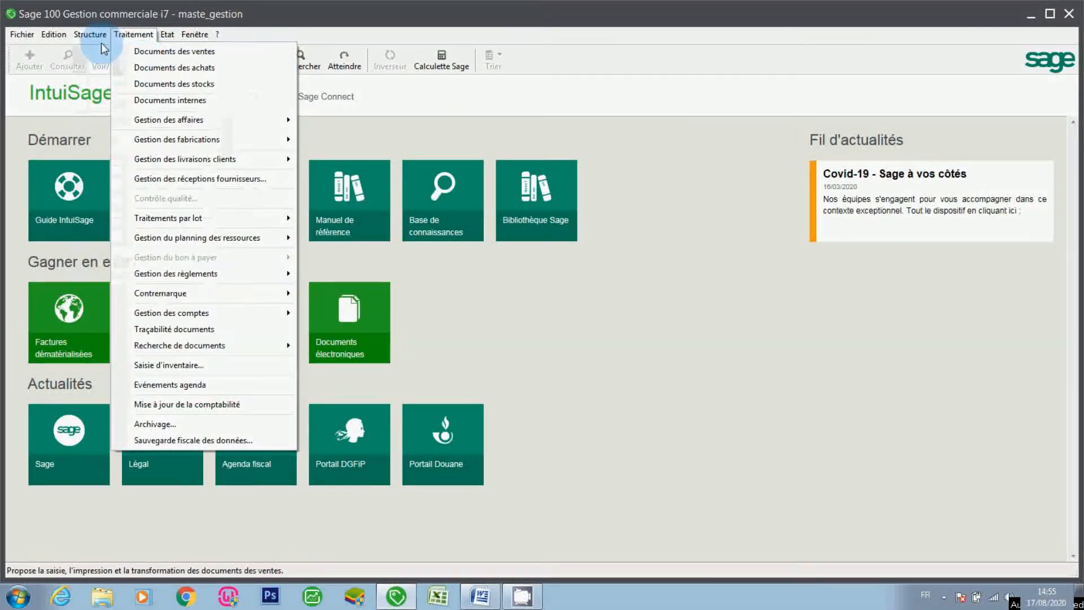
{"action": "mouse_move", "coordinate": [97, 36]}
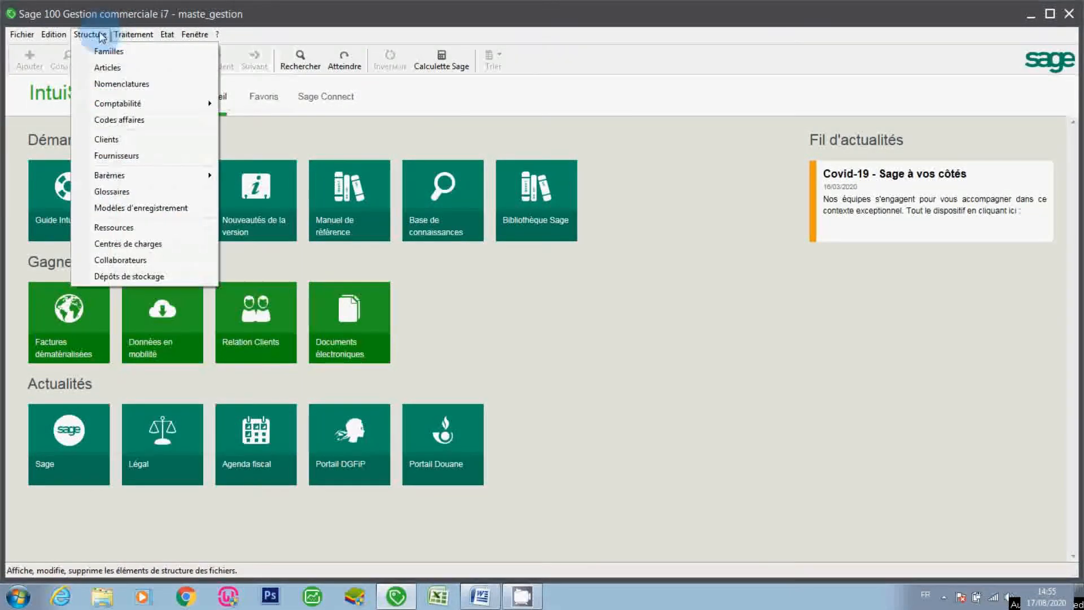
{"action": "left_click", "coordinate": [150, 277]}
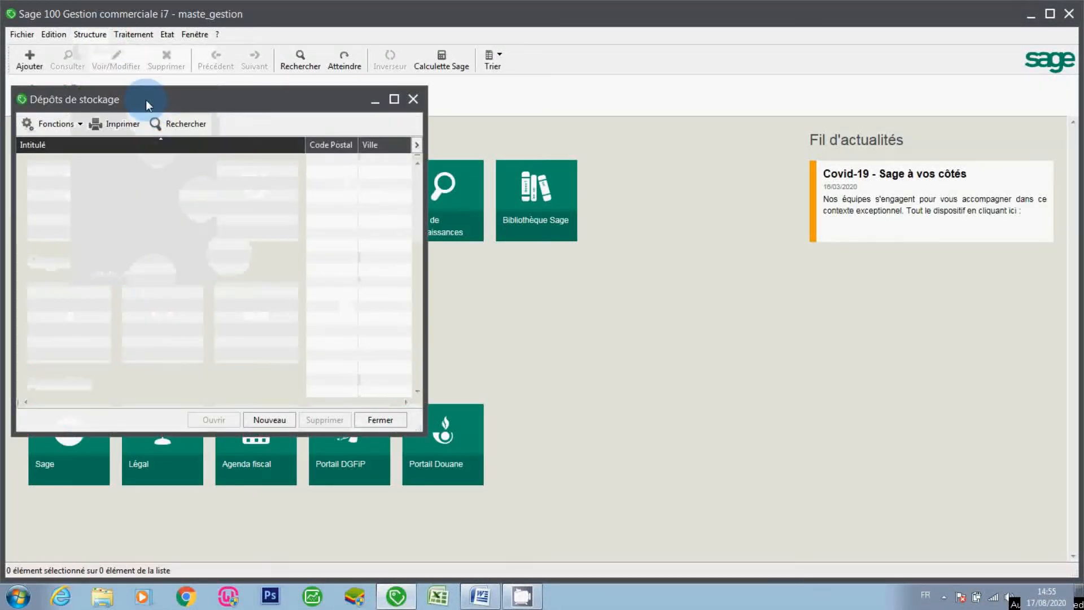
{"action": "left_click_drag", "start_coordinate": [146, 98], "coordinate": [345, 141]}
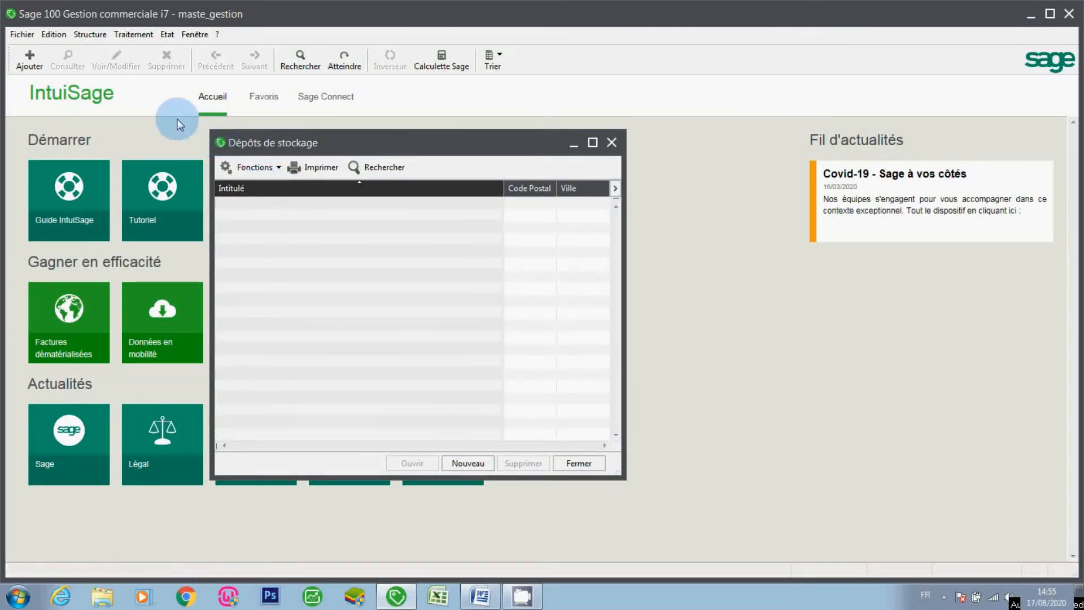
{"action": "left_click", "coordinate": [31, 63]}
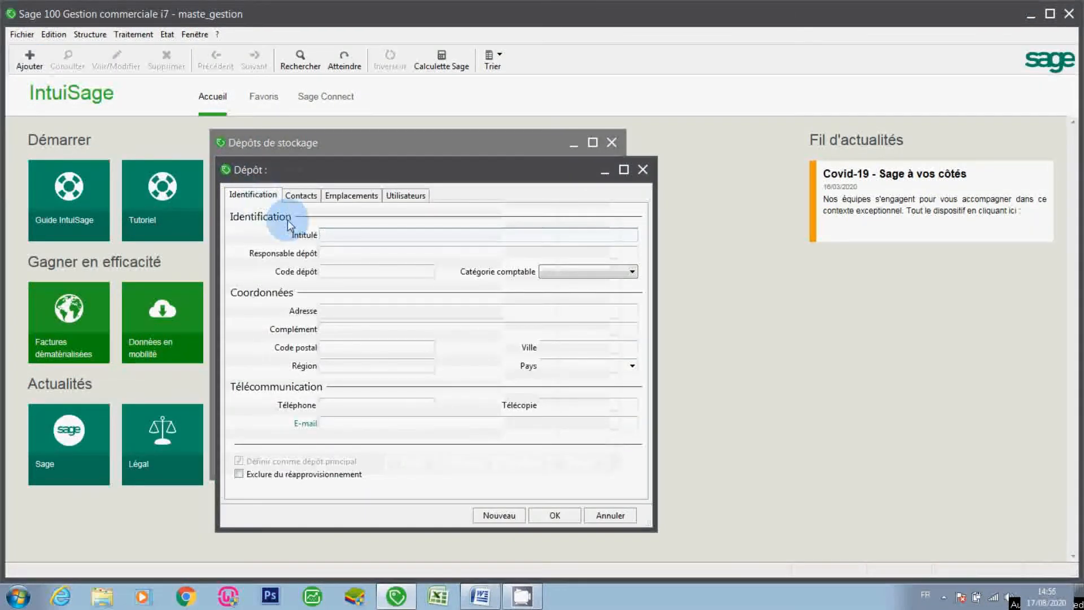
{"action": "type", "text": "DEPOT "}
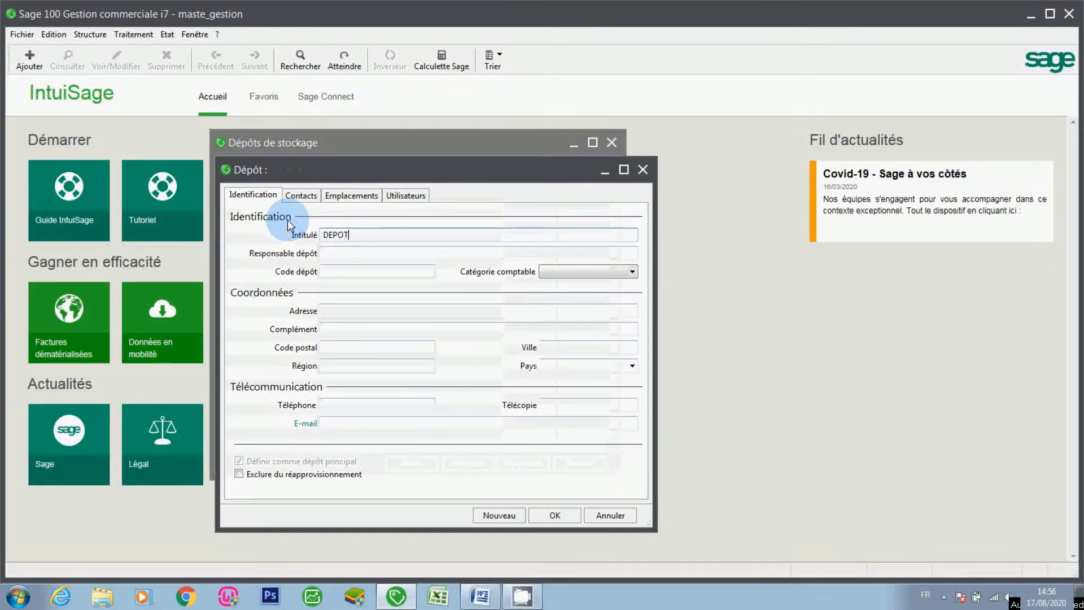
{"action": "type", "text": "HH"}
Step: Enter the depot manager's name, set the depot code to 1 and fill in the address
{"action": "left_click", "coordinate": [372, 252]}
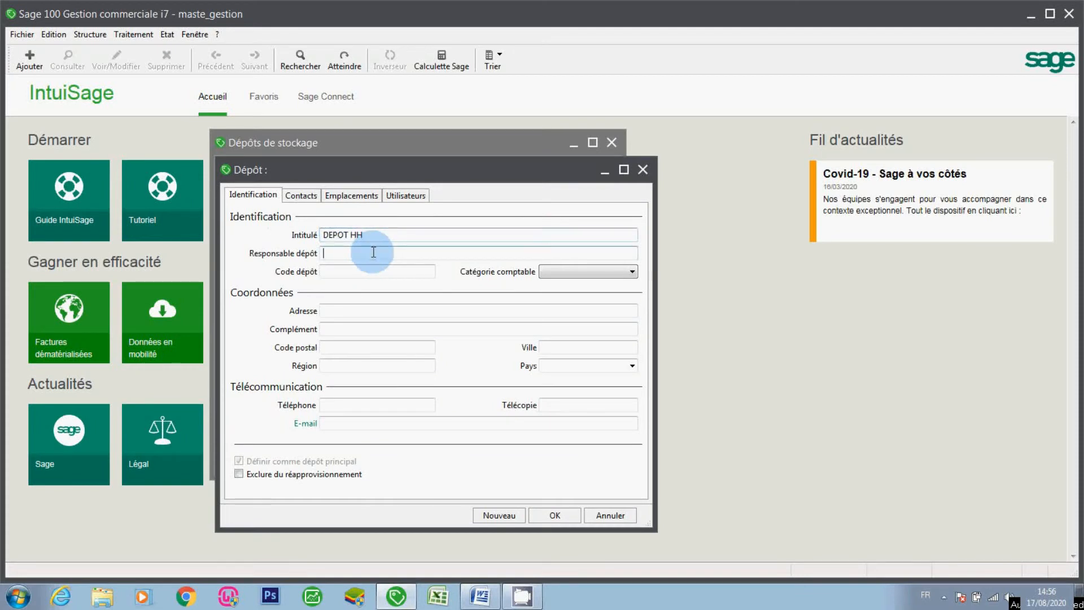
{"action": "type", "text": "ALI"}
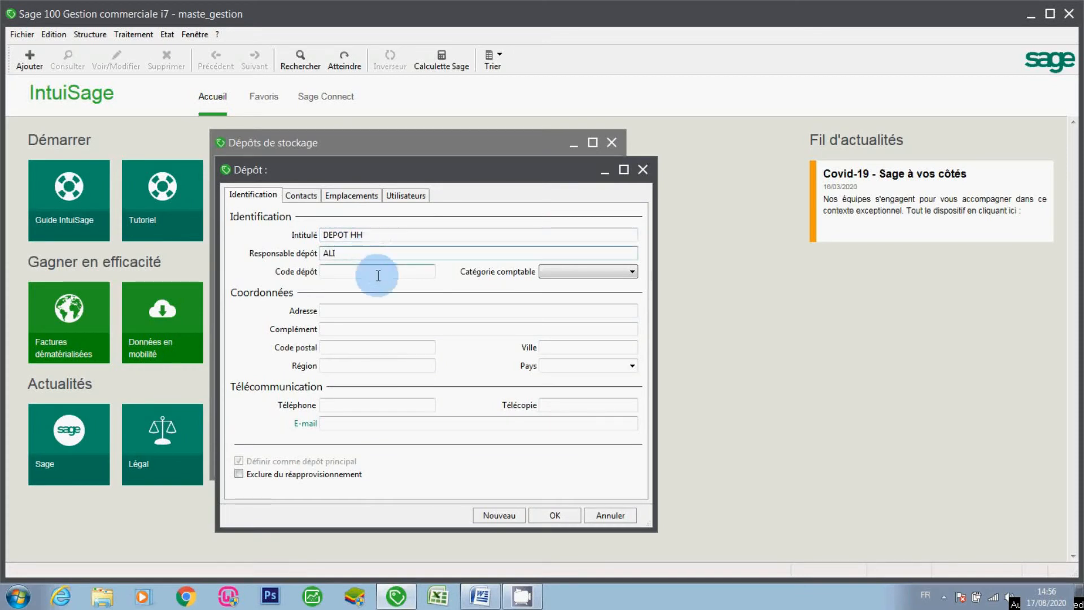
{"action": "left_click", "coordinate": [377, 274]}
{"action": "type", "text": "1"}
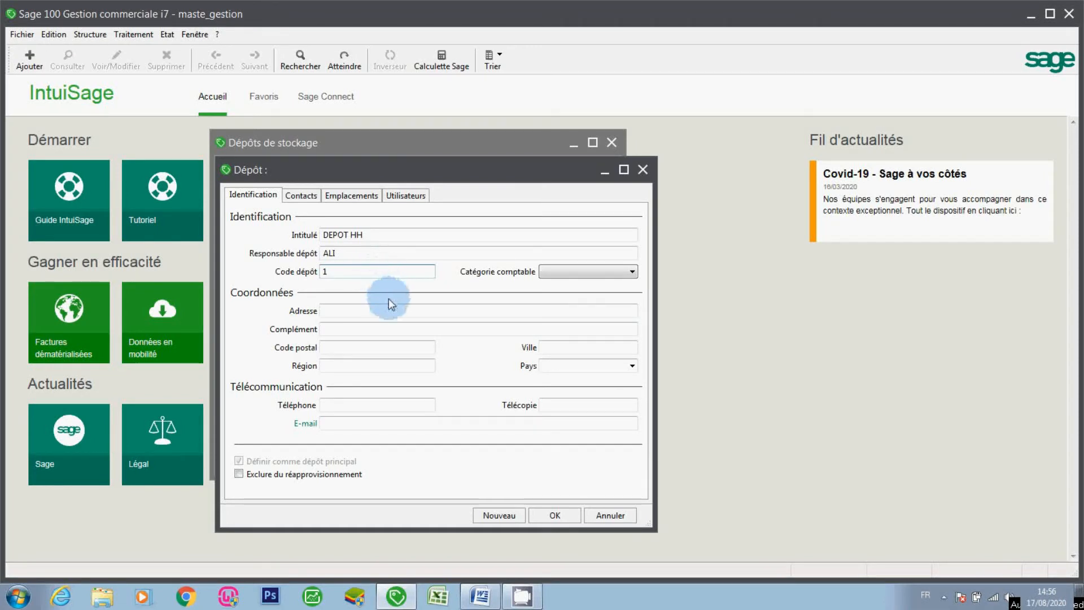
{"action": "left_click", "coordinate": [572, 272]}
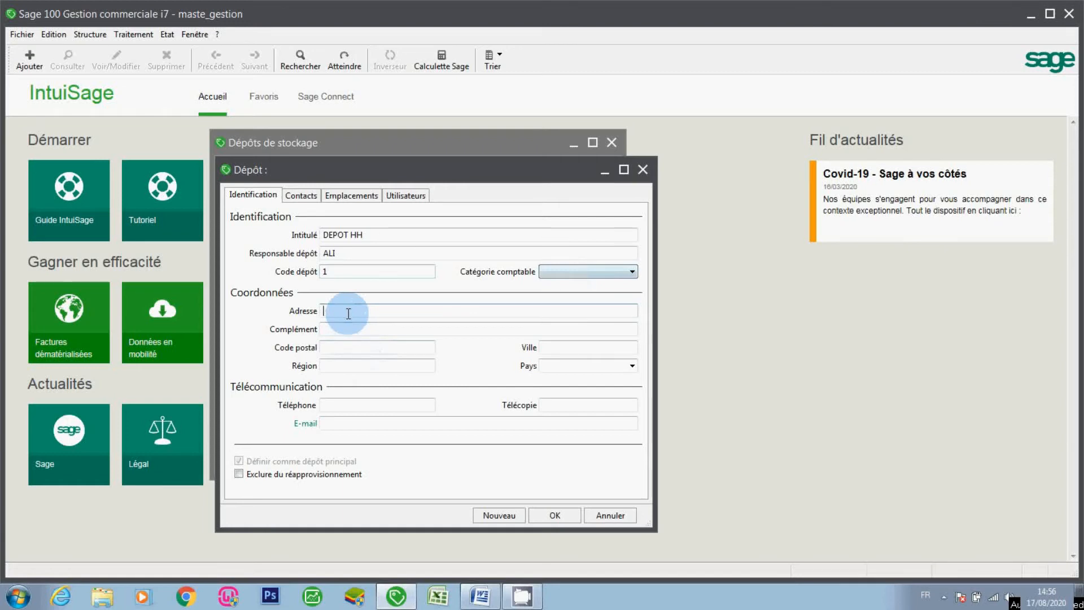
{"action": "type", "text": "C"}
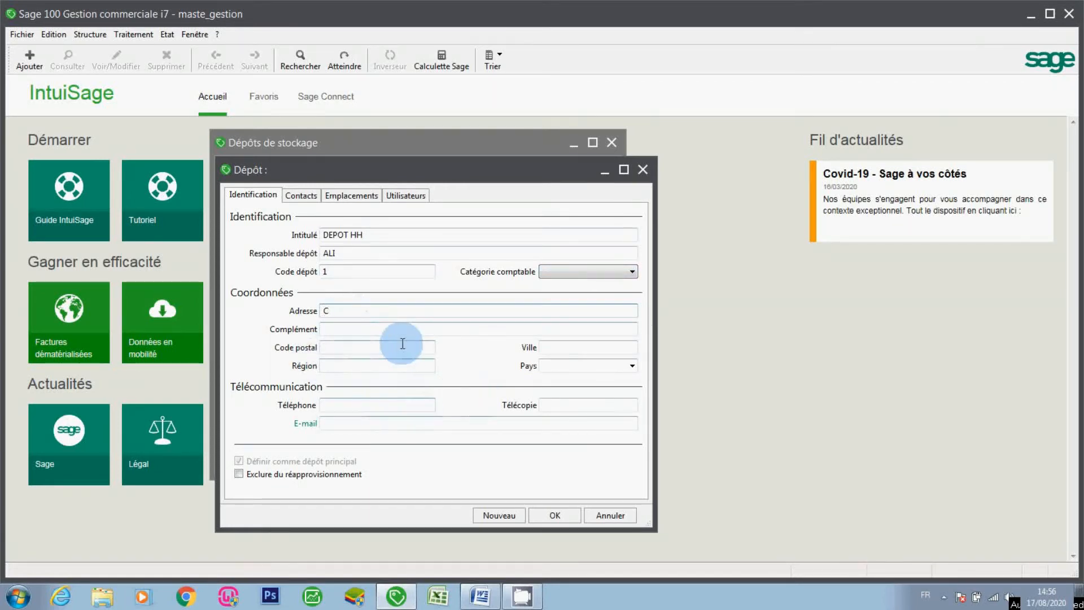
Step: Check the depot's contacts and identification details, then save DEPOT HH and close the storage depots list
{"action": "left_click", "coordinate": [309, 196]}
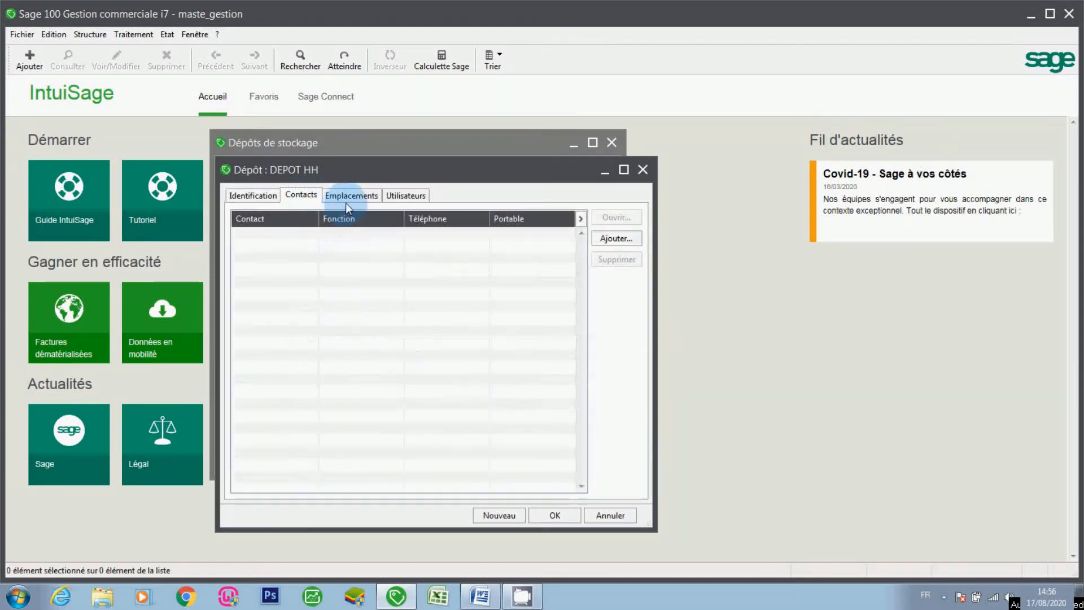
{"action": "left_click", "coordinate": [242, 195]}
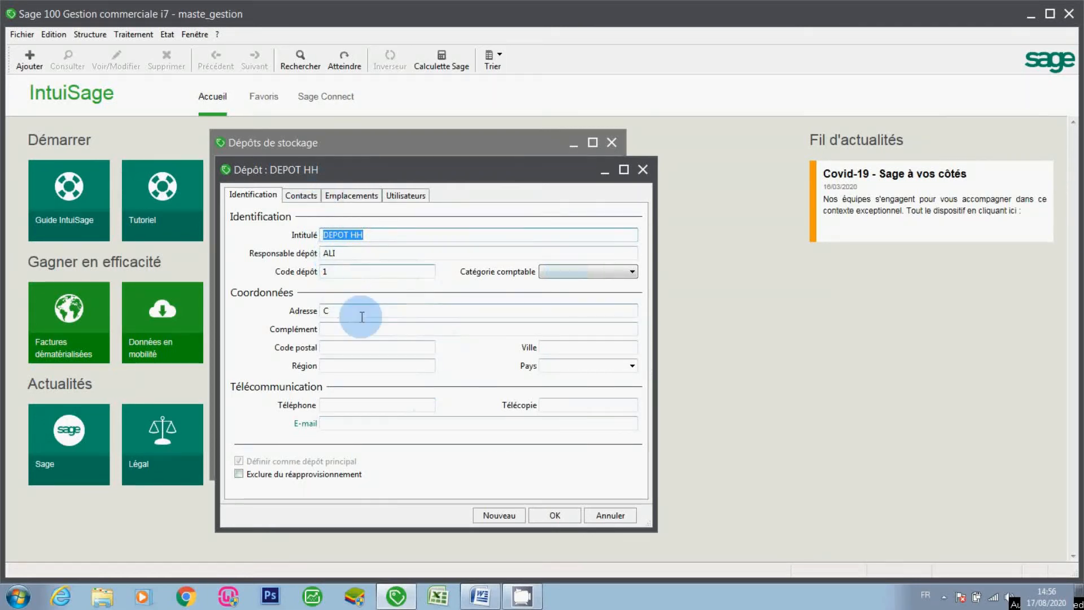
{"action": "left_click", "coordinate": [553, 516]}
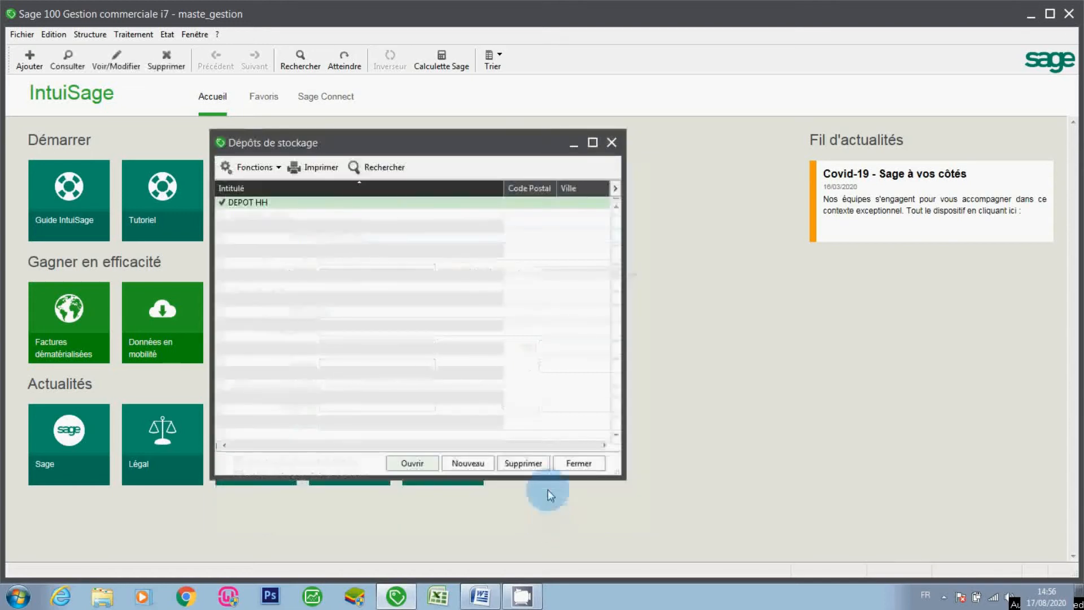
{"action": "left_click", "coordinate": [580, 464]}
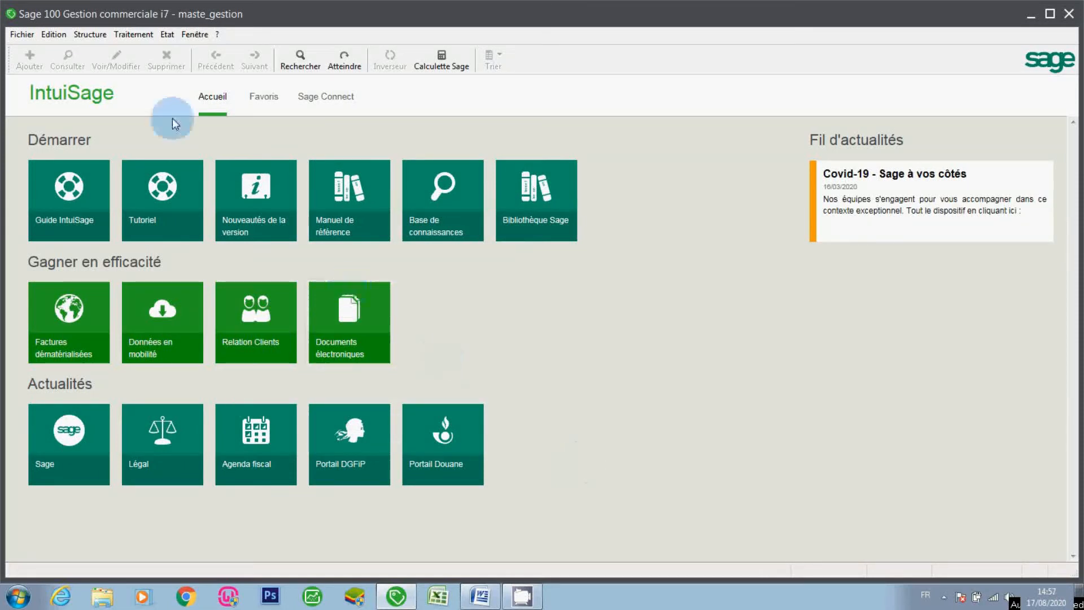
Step: Switch to the Word document Exemples des familles to view the example article families
{"action": "left_click", "coordinate": [95, 35]}
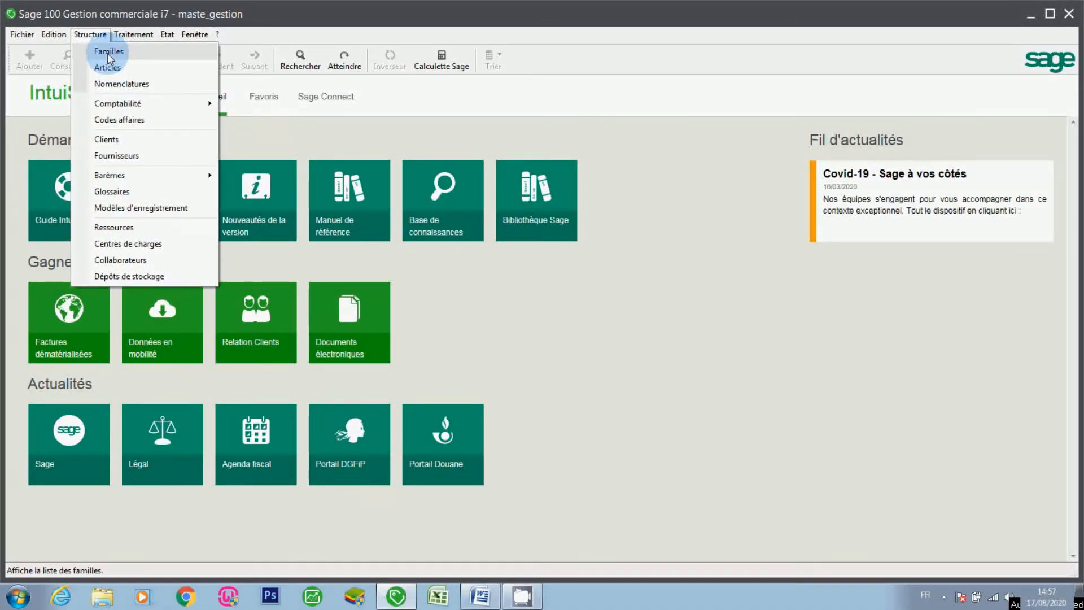
{"action": "left_click", "coordinate": [599, 492]}
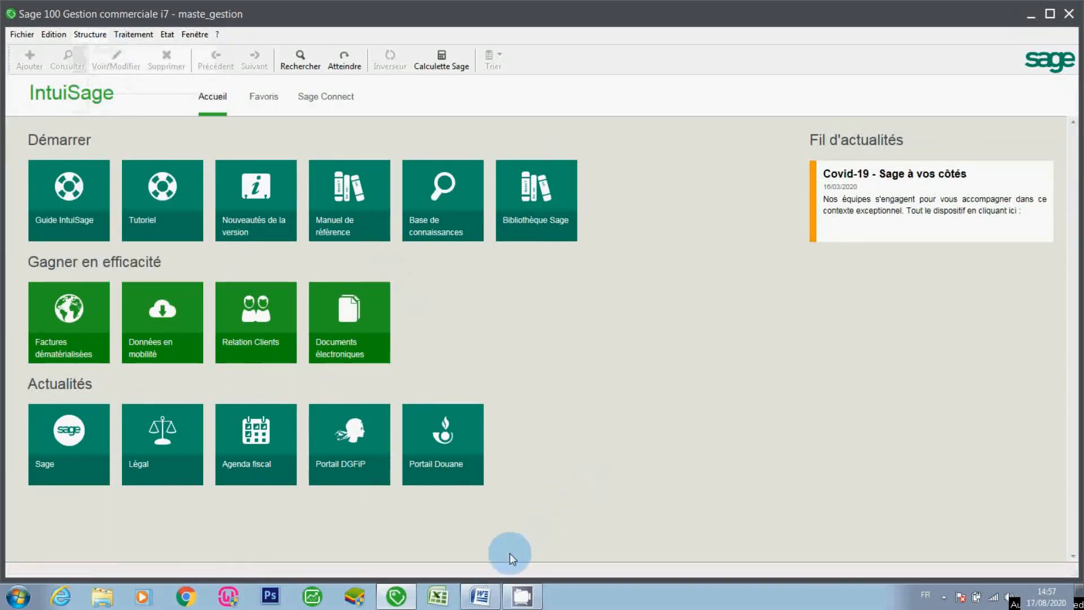
{"action": "left_click", "coordinate": [493, 600]}
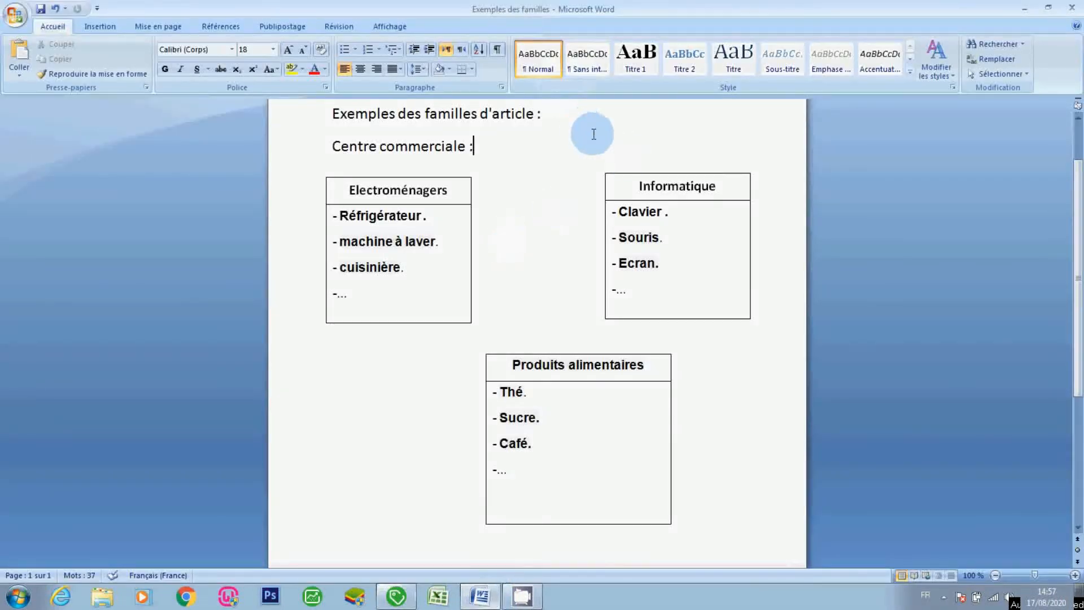
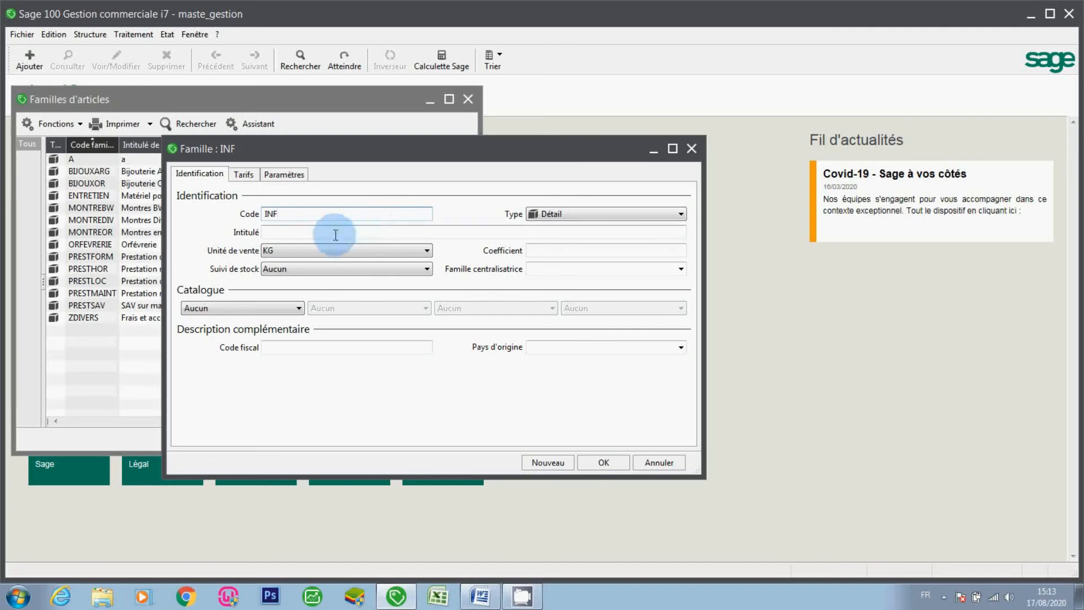
Step: Title the new INF article family INFORMATIQUE
{"action": "left_click", "coordinate": [334, 233]}
{"action": "type", "text": "INFO"}
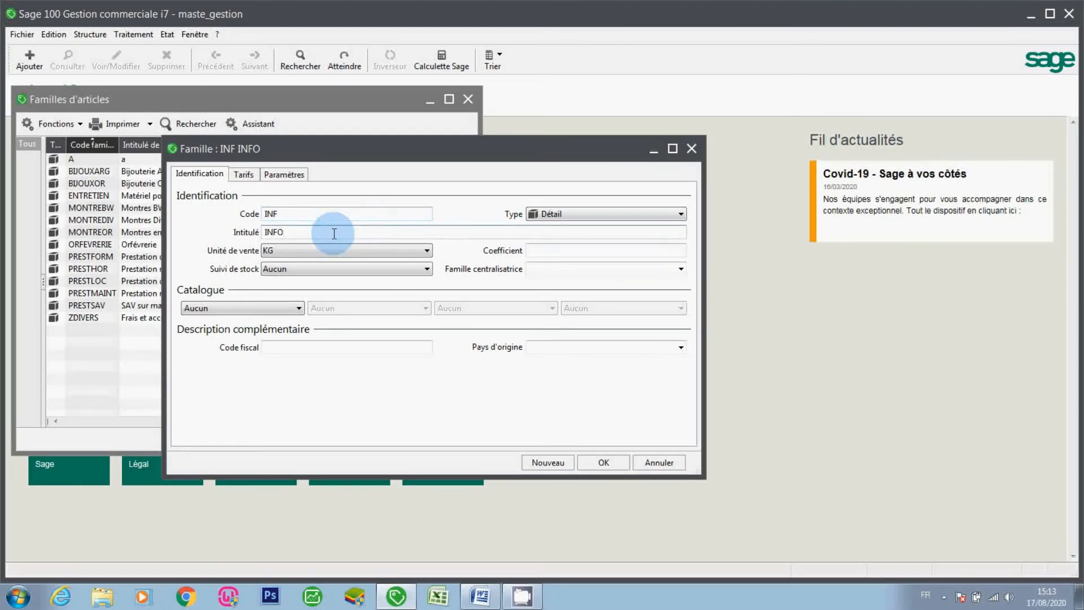
{"action": "type", "text": "RMATIQUE"}
Step: Set the INFORMATIQUE family's sales unit to U and its stock tracking method to CMUP
{"action": "left_click", "coordinate": [370, 253]}
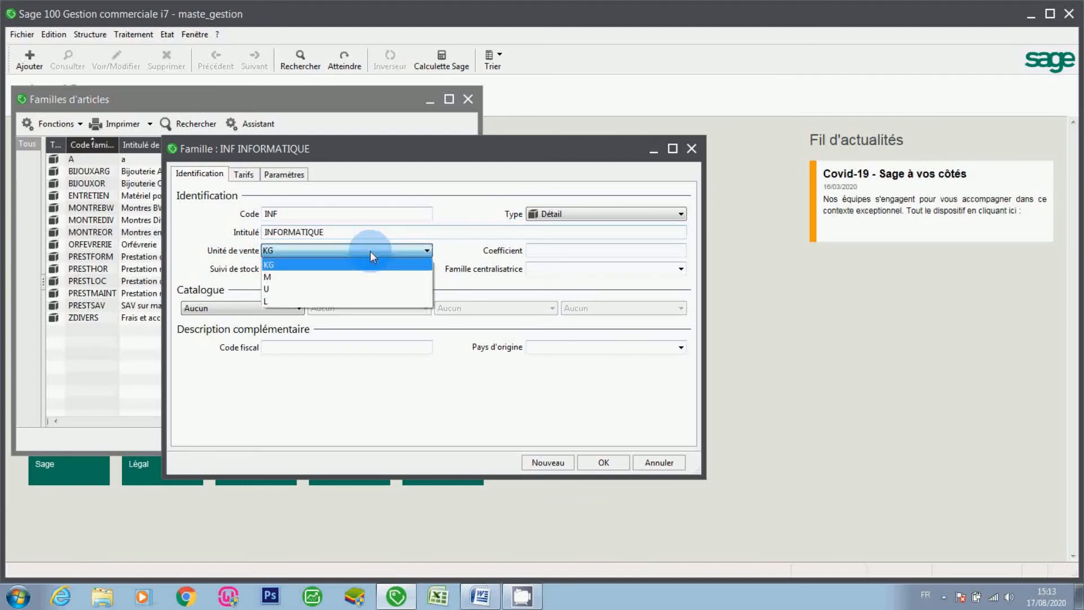
{"action": "left_click", "coordinate": [360, 290]}
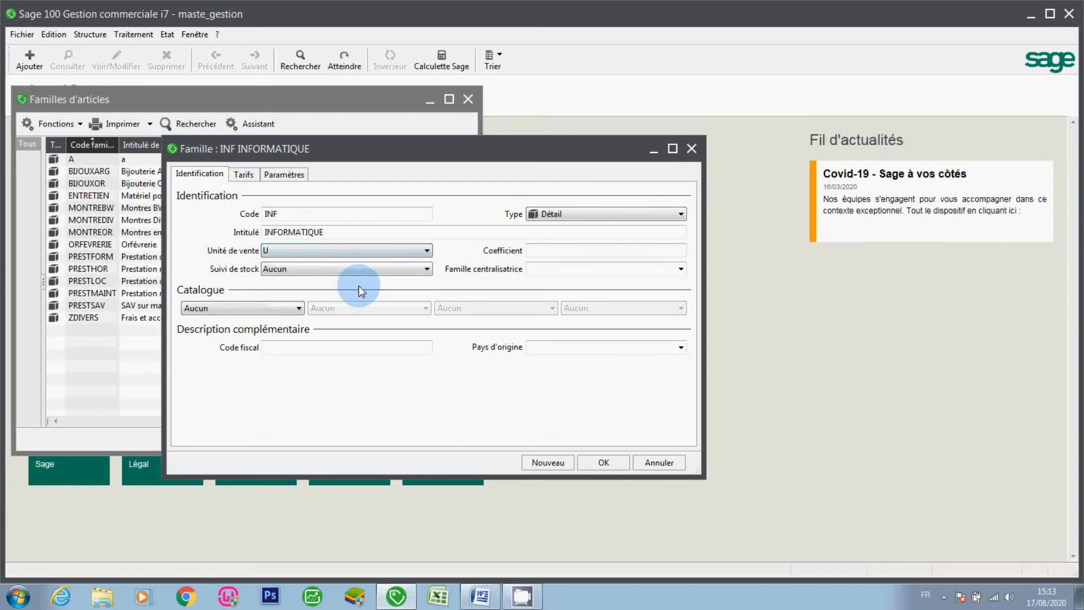
{"action": "left_click", "coordinate": [331, 268]}
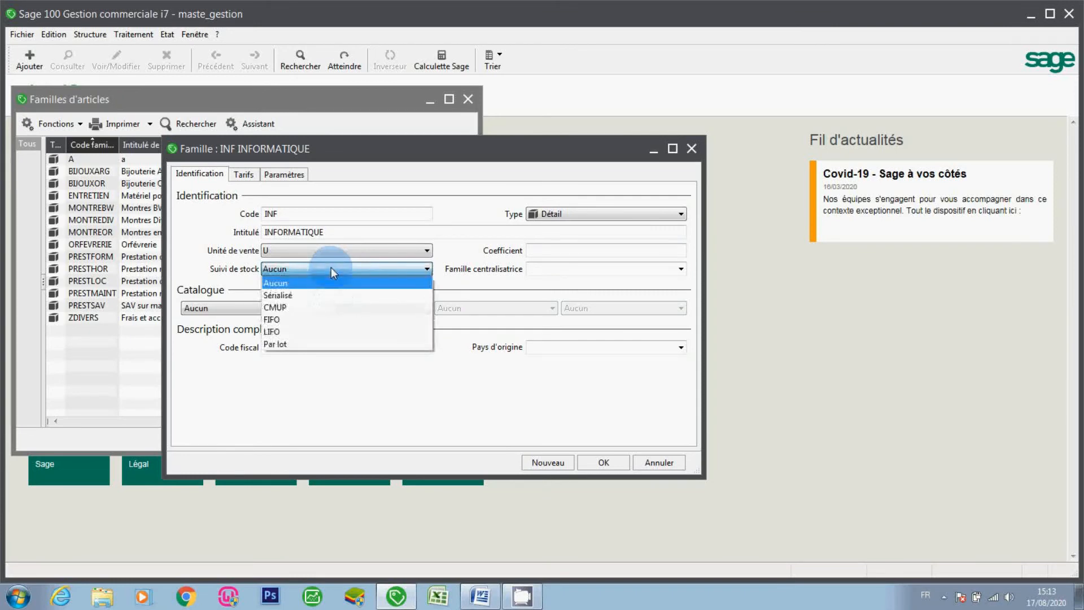
{"action": "left_click", "coordinate": [314, 307]}
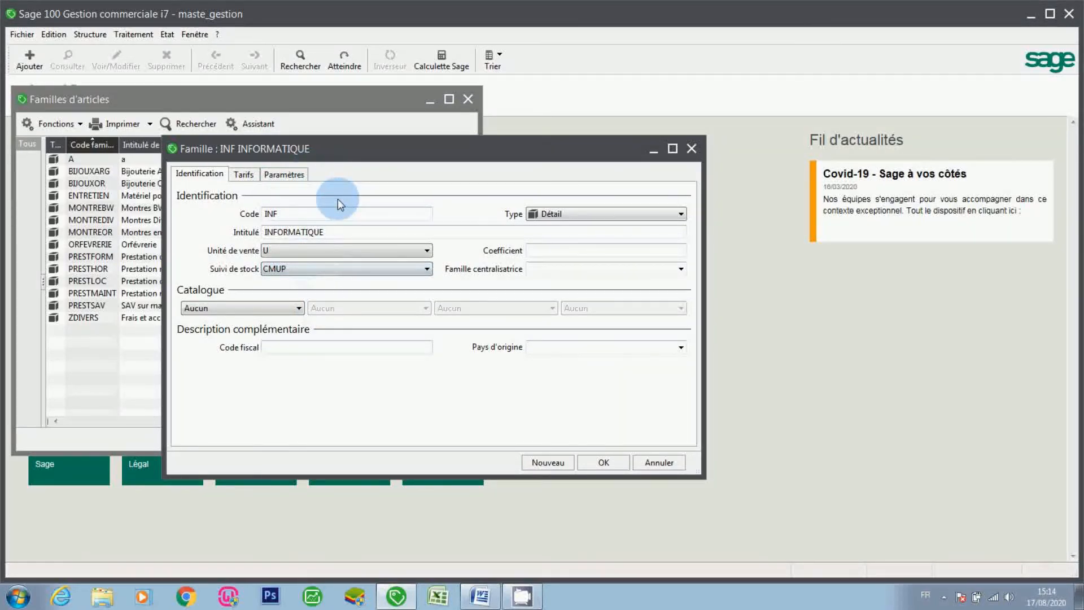
Step: Open the INFORMATIQUE family's accounting parameters and restrict the VAT categories to the Ventes domain
{"action": "left_click", "coordinate": [298, 177]}
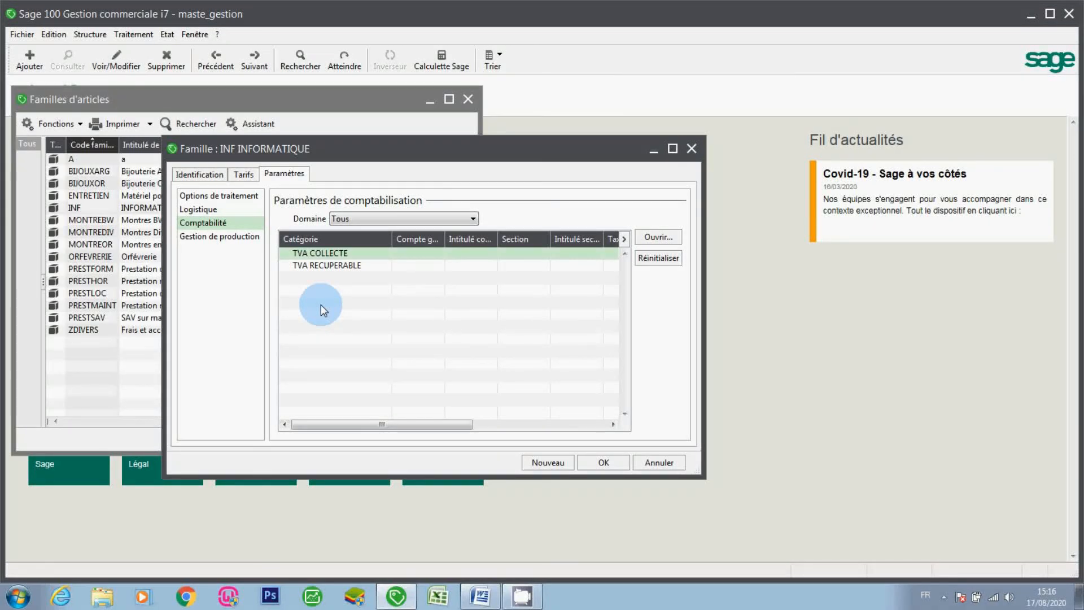
{"action": "left_click", "coordinate": [310, 257]}
{"action": "left_click", "coordinate": [315, 268]}
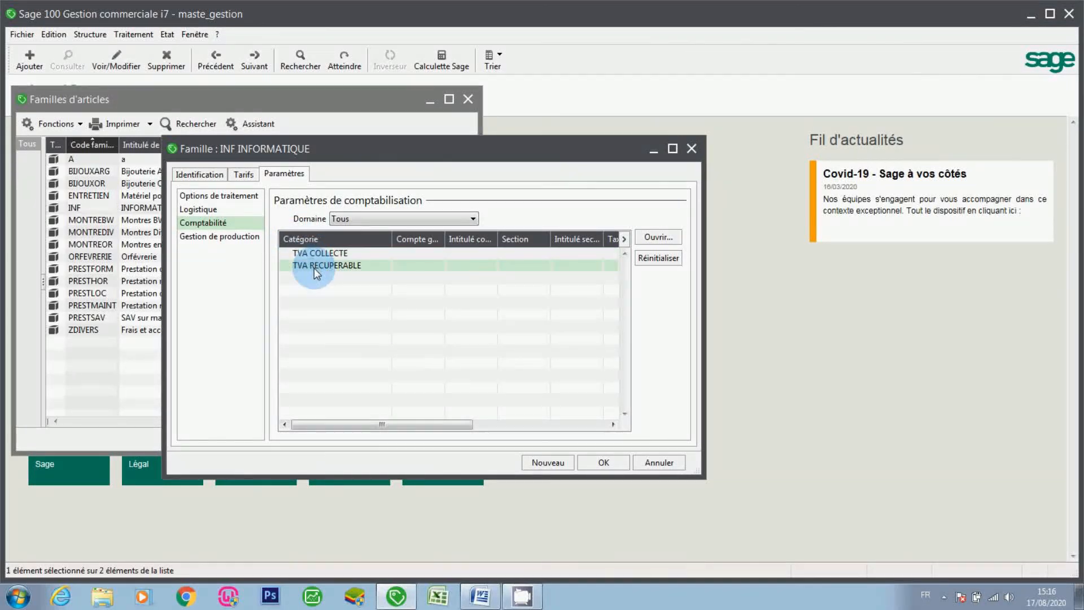
{"action": "left_click", "coordinate": [317, 254]}
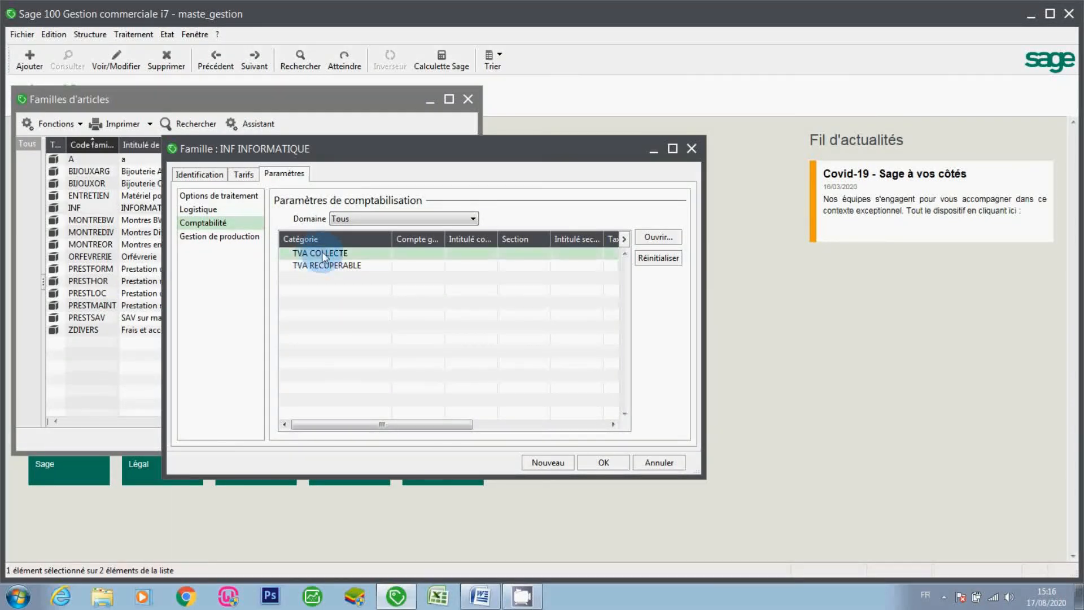
{"action": "left_click", "coordinate": [365, 220]}
{"action": "left_click", "coordinate": [365, 248]}
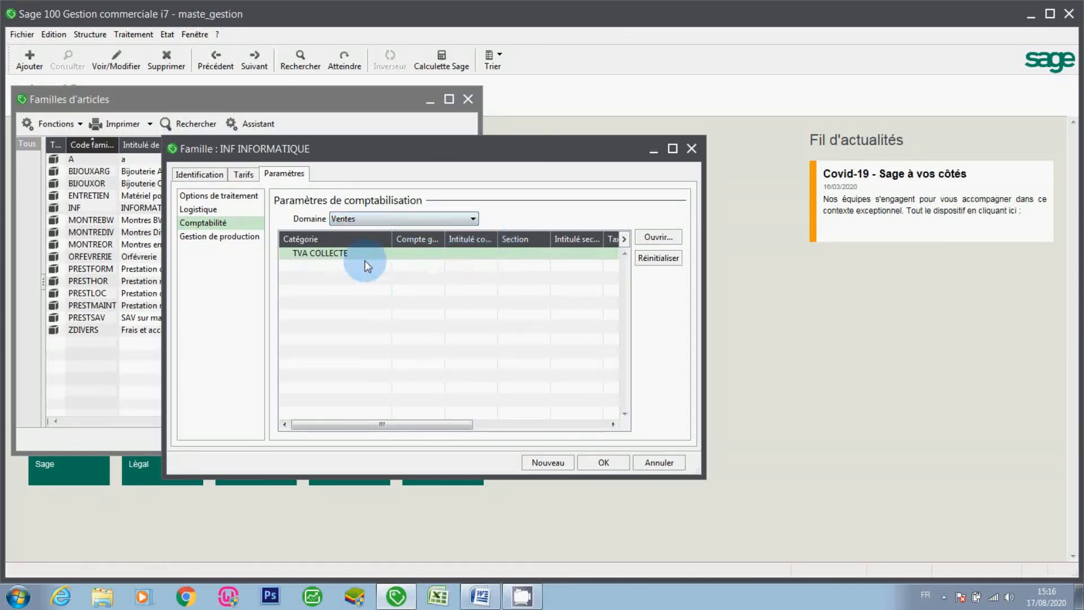
Step: Assign general account 4455 and first tax code 2 TVA VENTE to the TVA COLLECTE category
{"action": "double_click", "coordinate": [362, 255]}
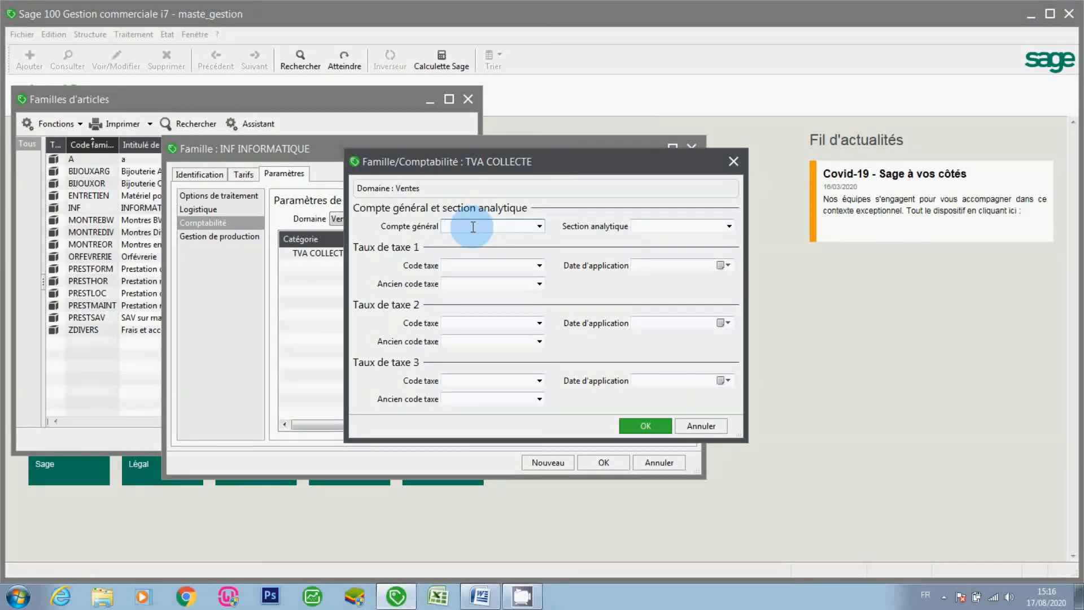
{"action": "type", "text": "4455"}
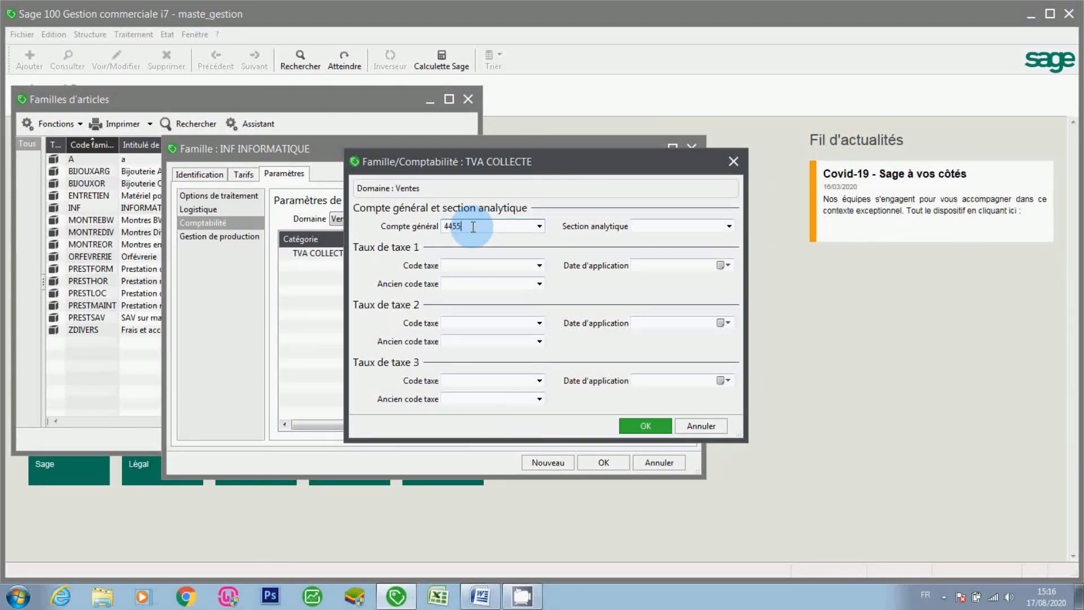
{"action": "left_click", "coordinate": [539, 265]}
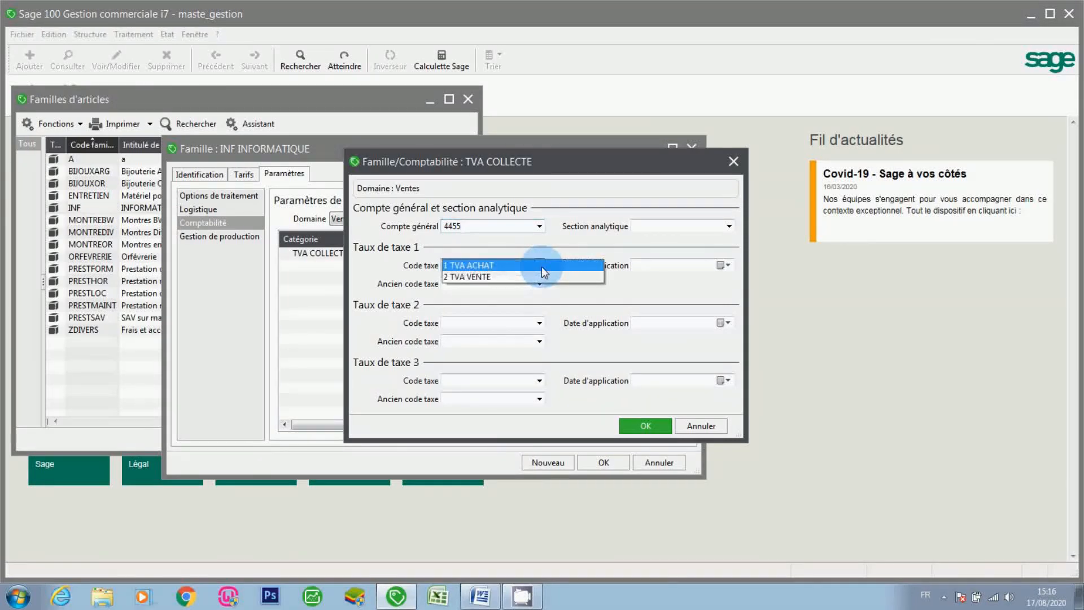
{"action": "left_click", "coordinate": [513, 275]}
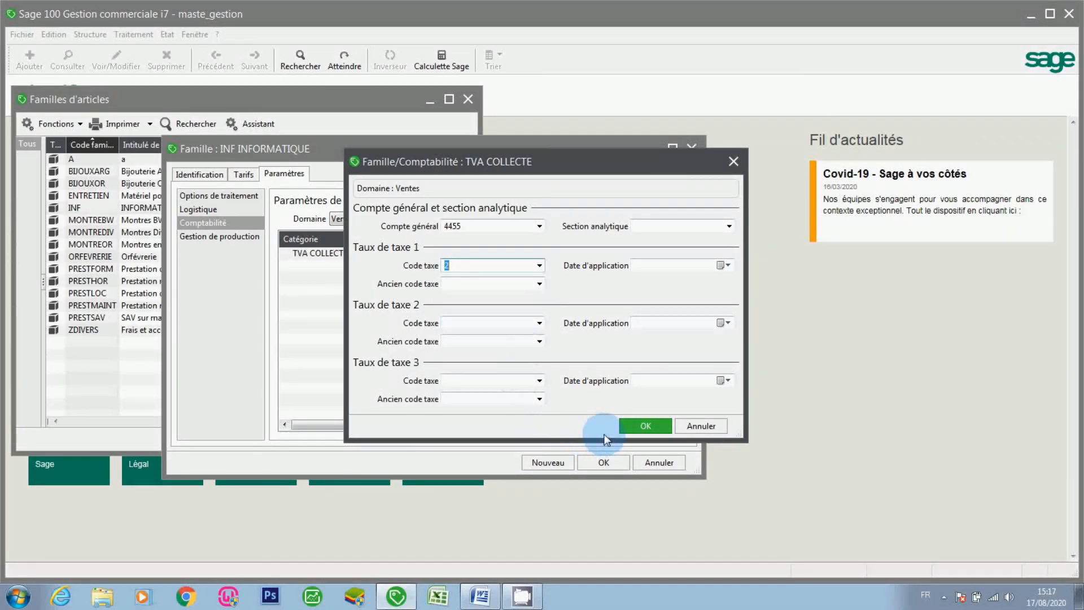
{"action": "left_click", "coordinate": [645, 426]}
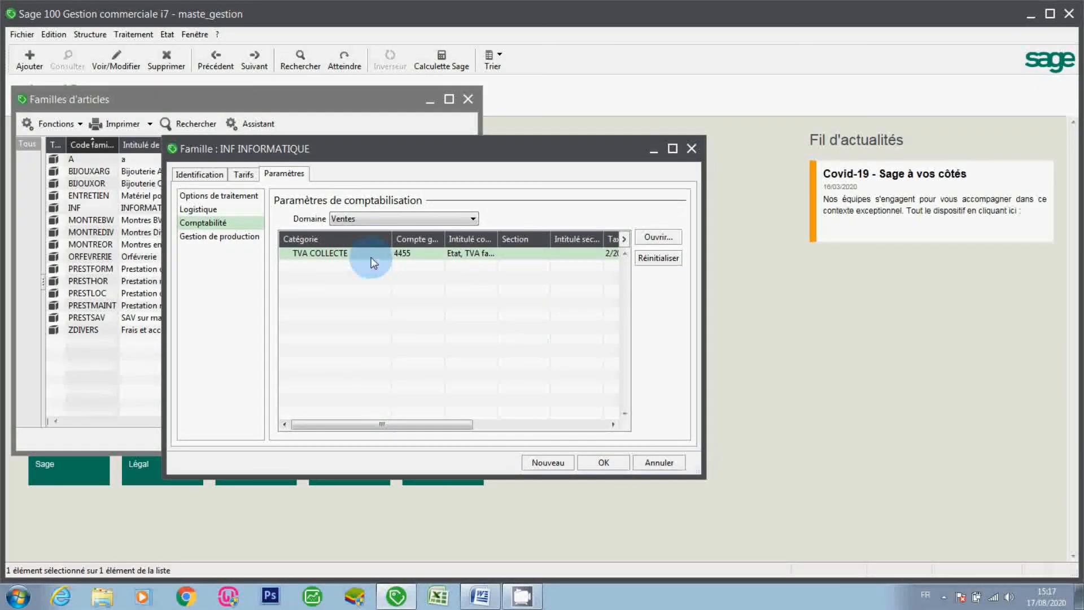
Step: In the Achats domain, assign general account 3455 and first tax code 1 TVA ACHAT to TVA RECUPERABLE, then save the family
{"action": "left_click", "coordinate": [371, 219]}
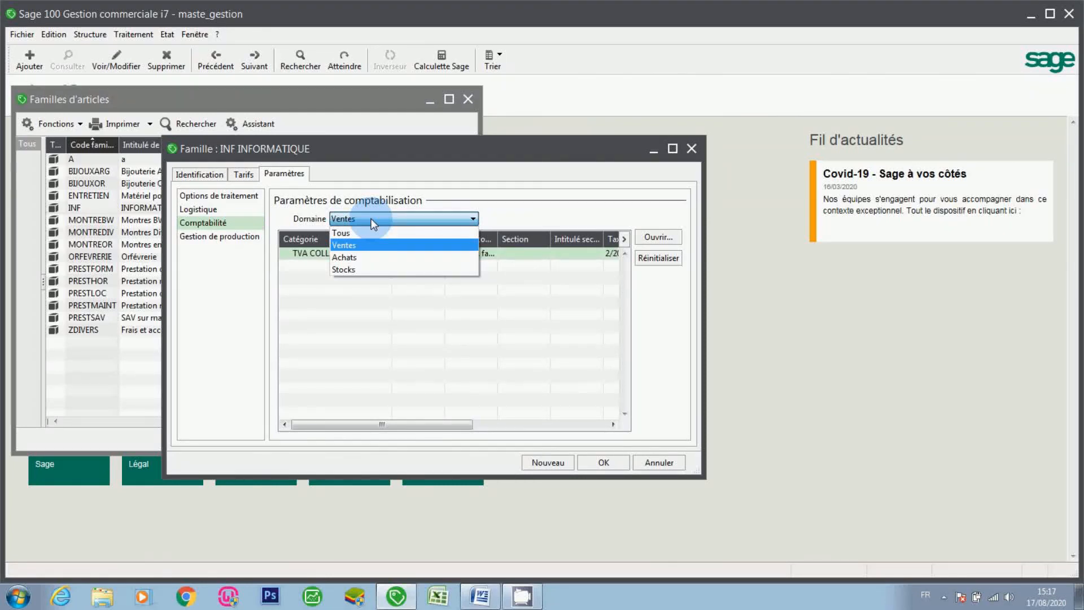
{"action": "left_click", "coordinate": [367, 257]}
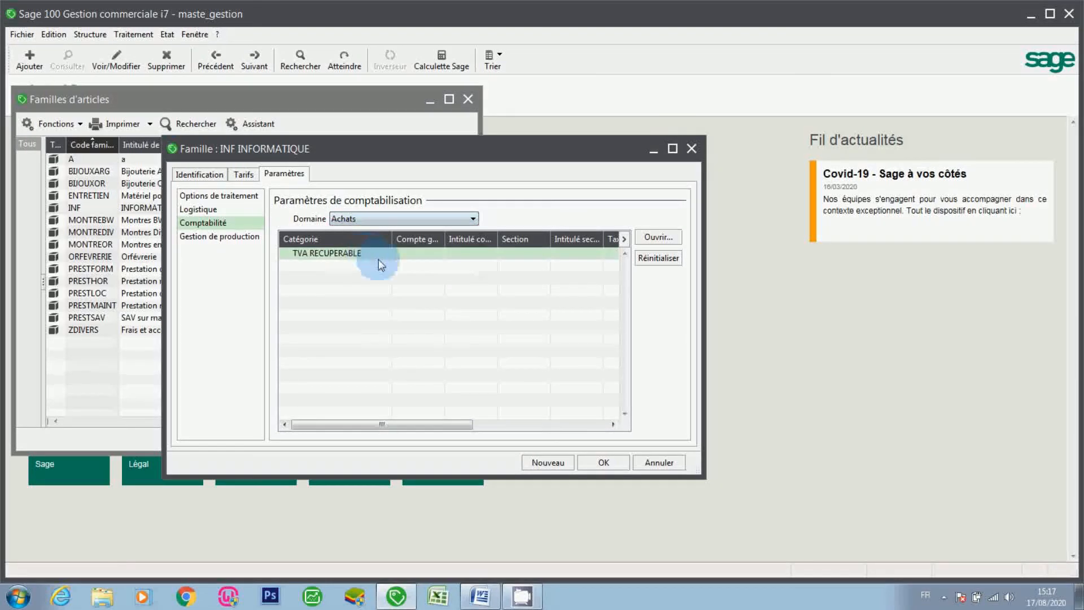
{"action": "double_click", "coordinate": [460, 253]}
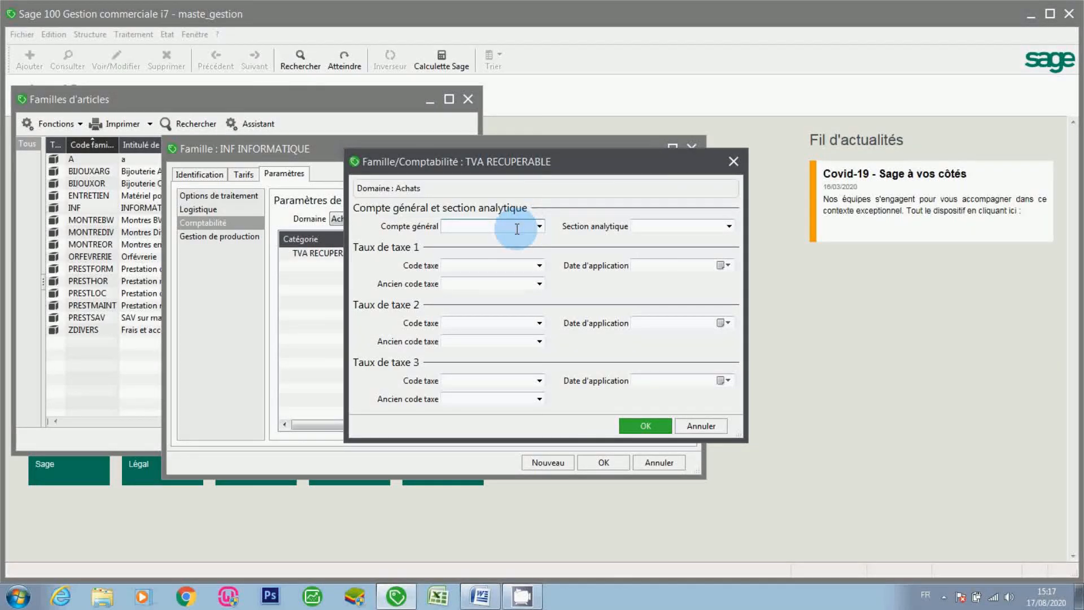
{"action": "type", "text": "3455"}
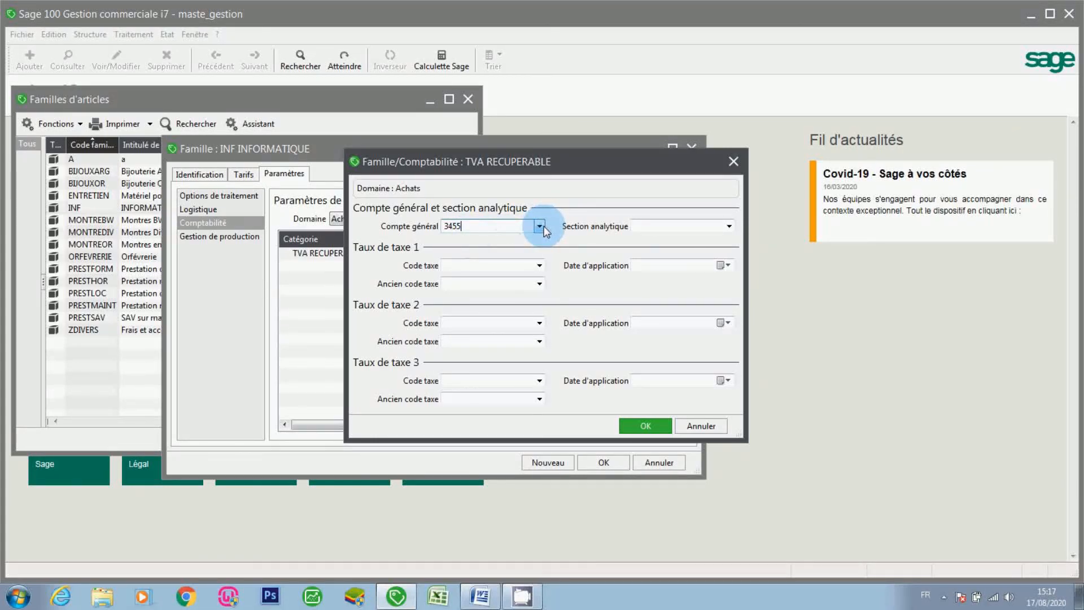
{"action": "left_click", "coordinate": [519, 264]}
{"action": "left_click", "coordinate": [540, 266]}
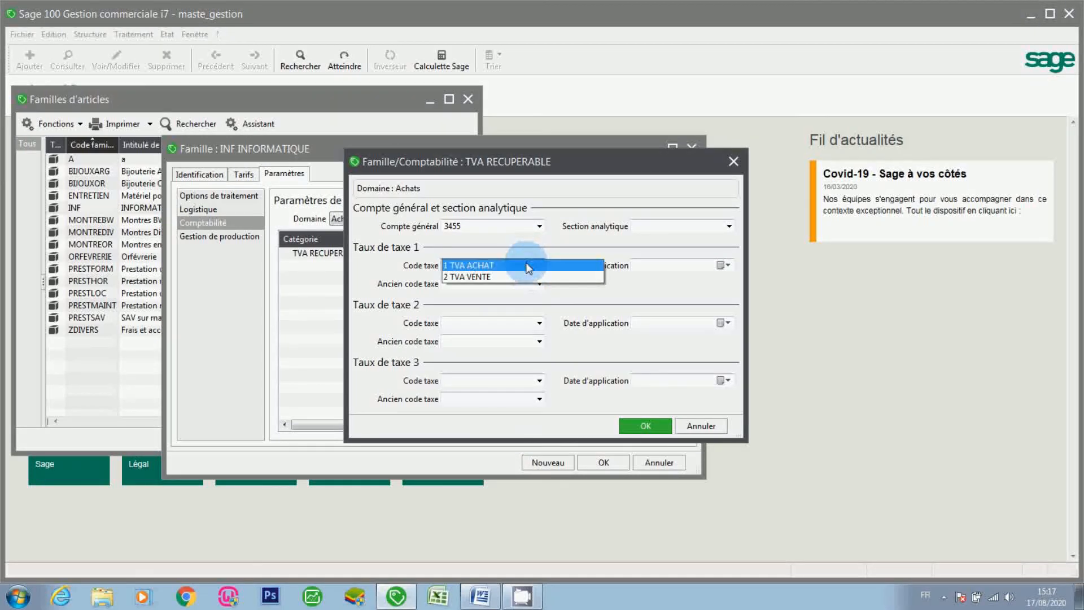
{"action": "left_click", "coordinate": [525, 264]}
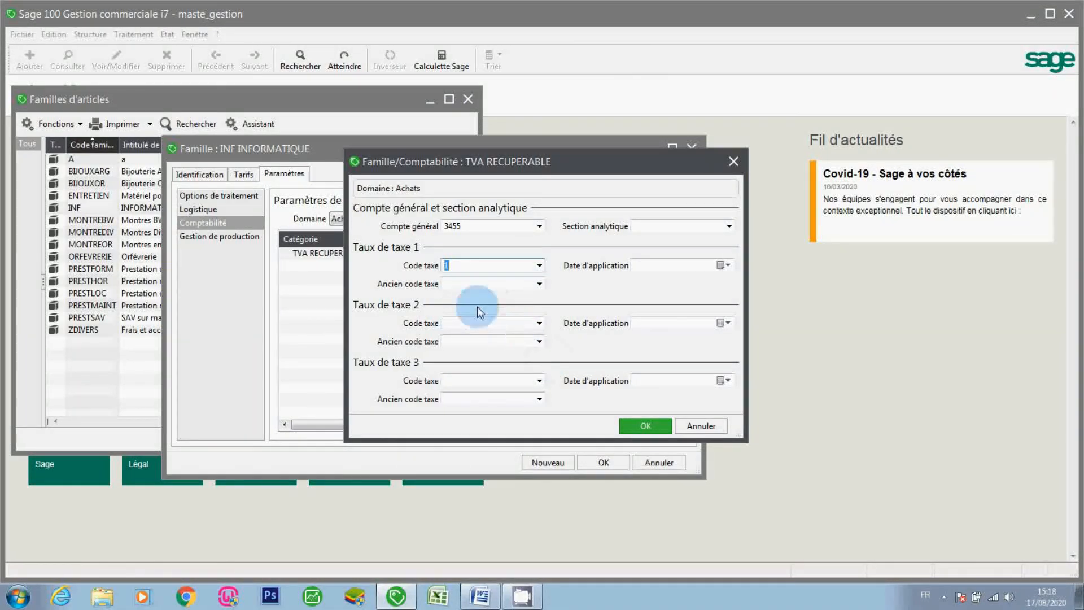
{"action": "left_click", "coordinate": [654, 431]}
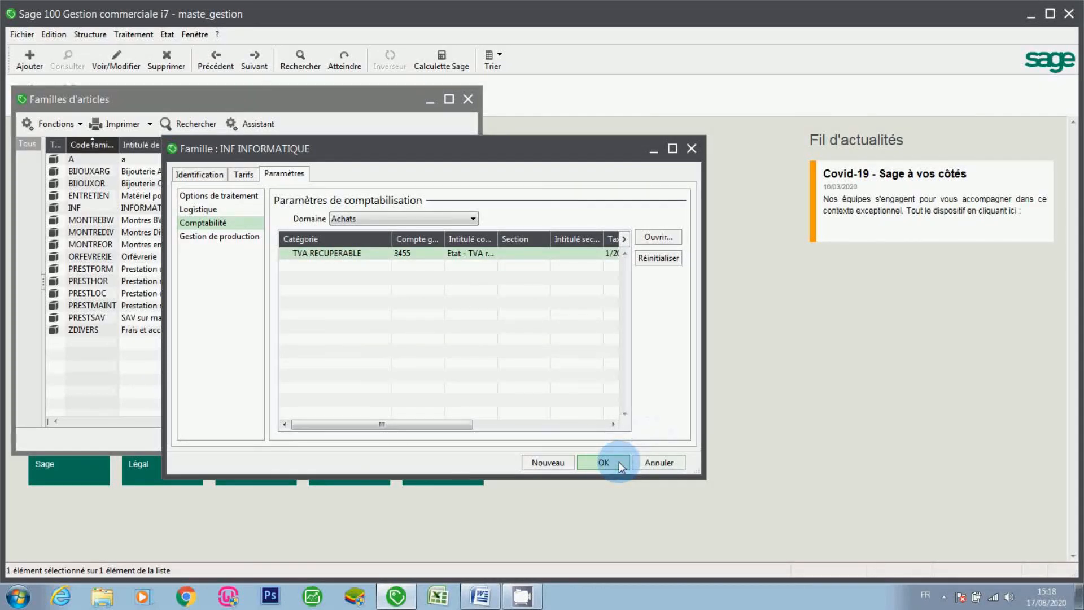
{"action": "left_click", "coordinate": [619, 461]}
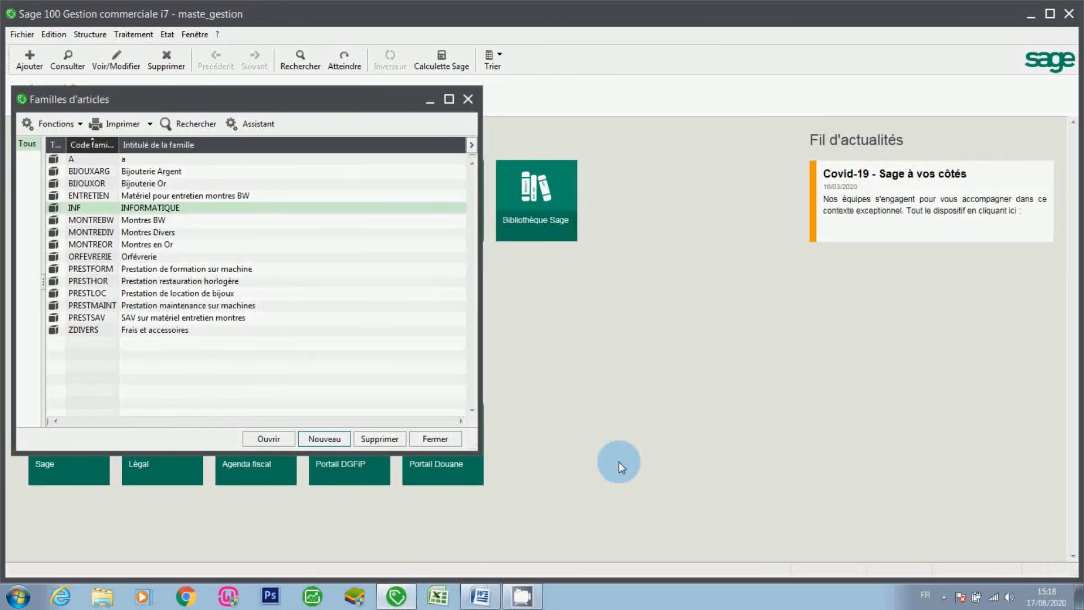